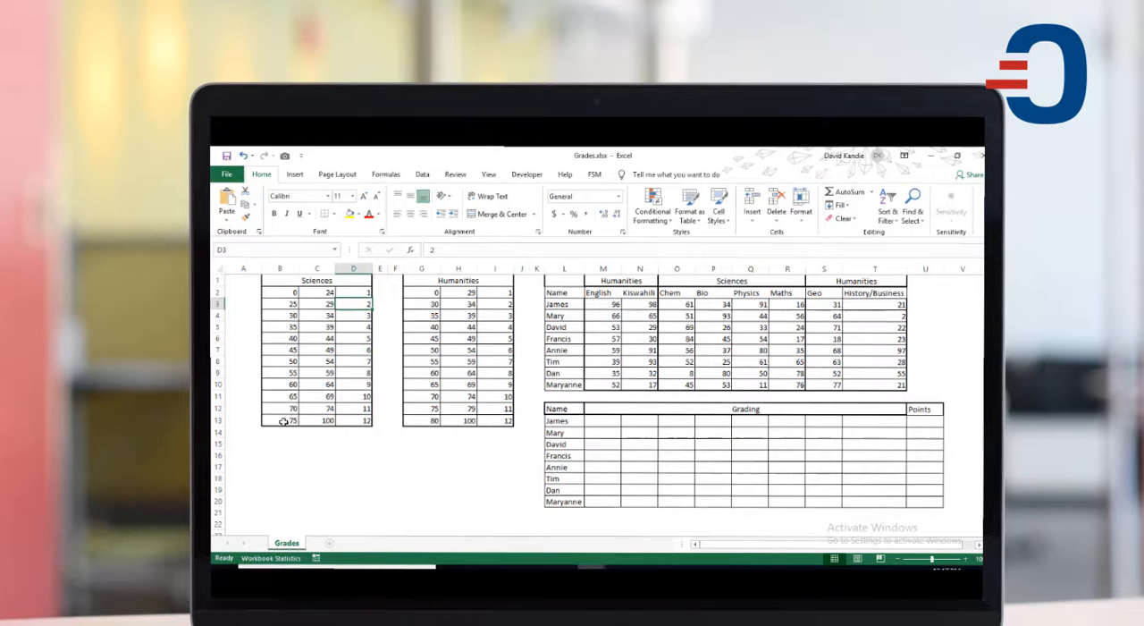
Step: Examine the mark bands and points in the Sciences and Humanities scales, comparing the first student's Chem mark with the Sciences scale
left_click(288, 421)
left_click(327, 420)
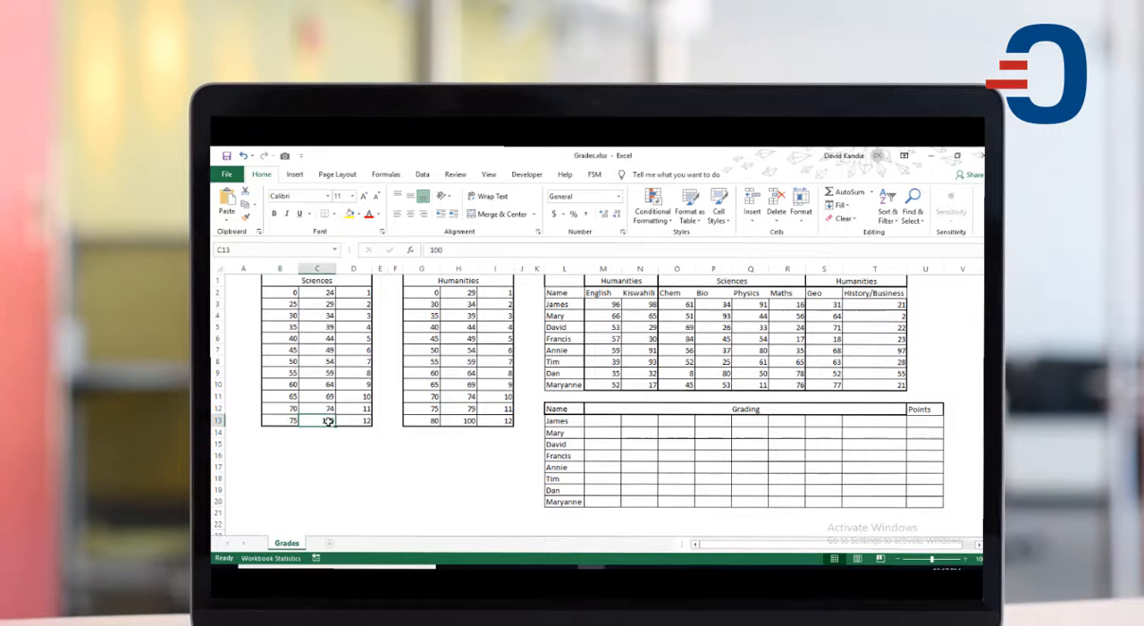
left_click(353, 421)
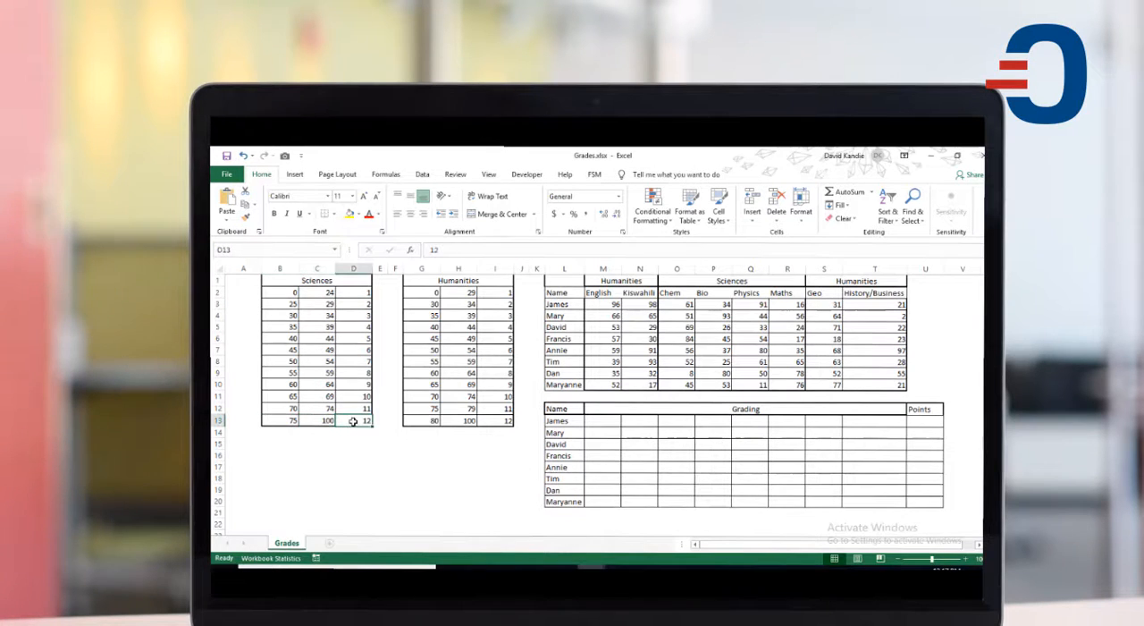
left_click(461, 293)
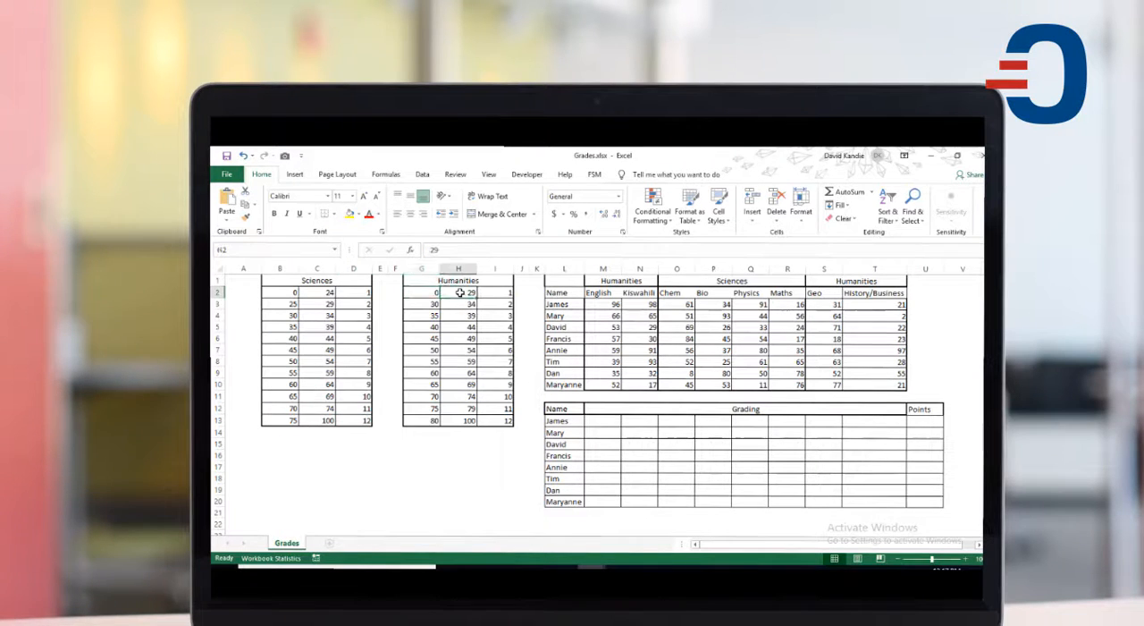
left_click(497, 292)
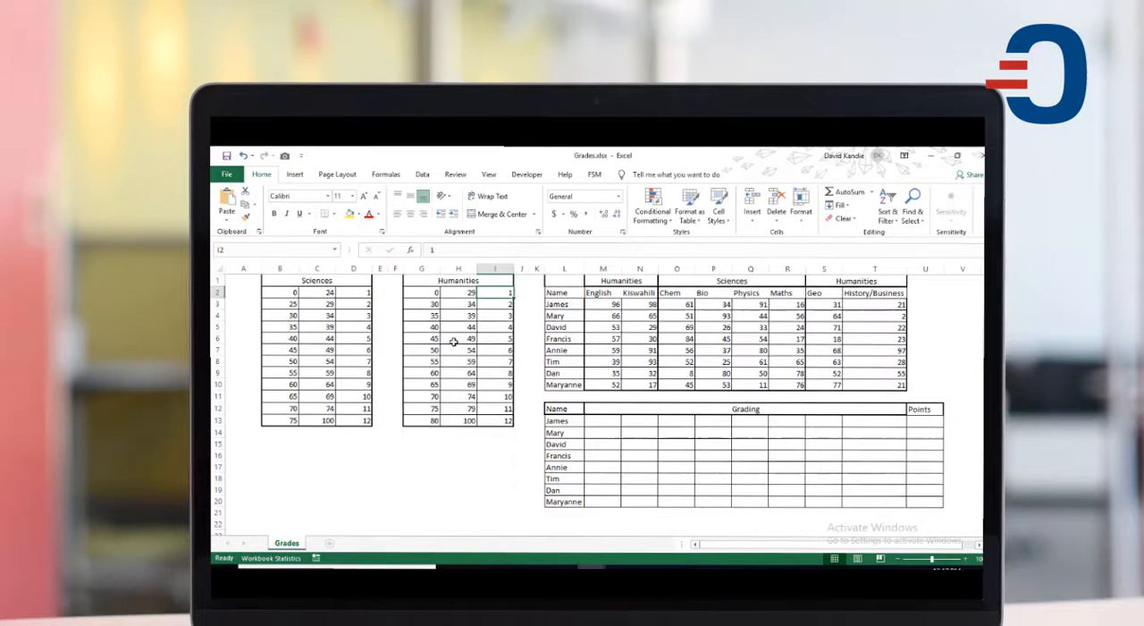
left_click(434, 420)
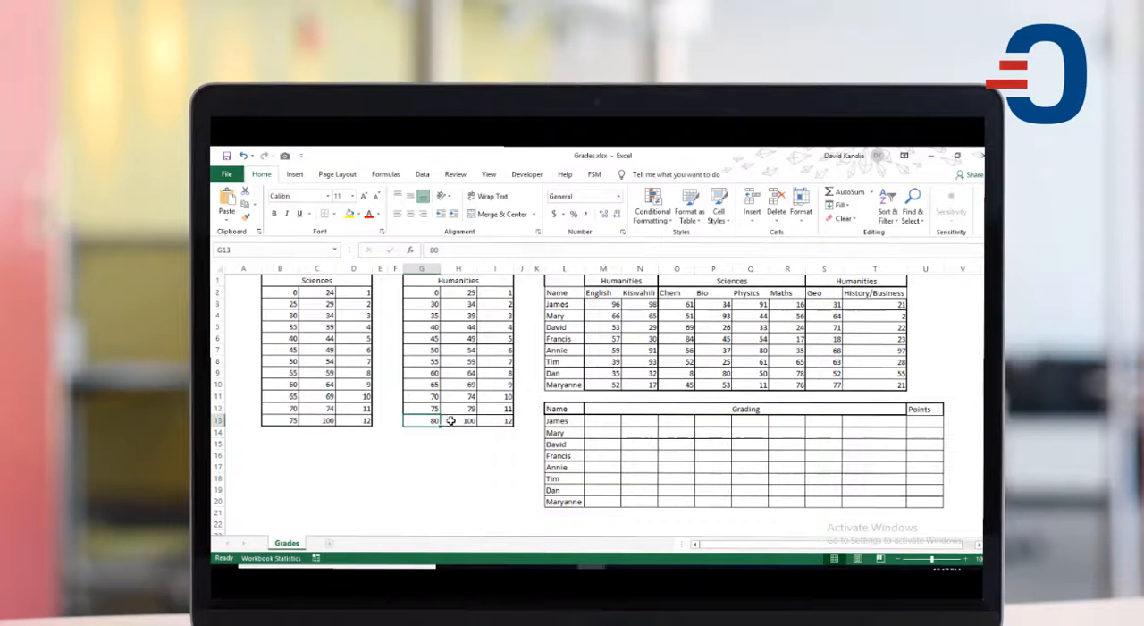
left_click(499, 420)
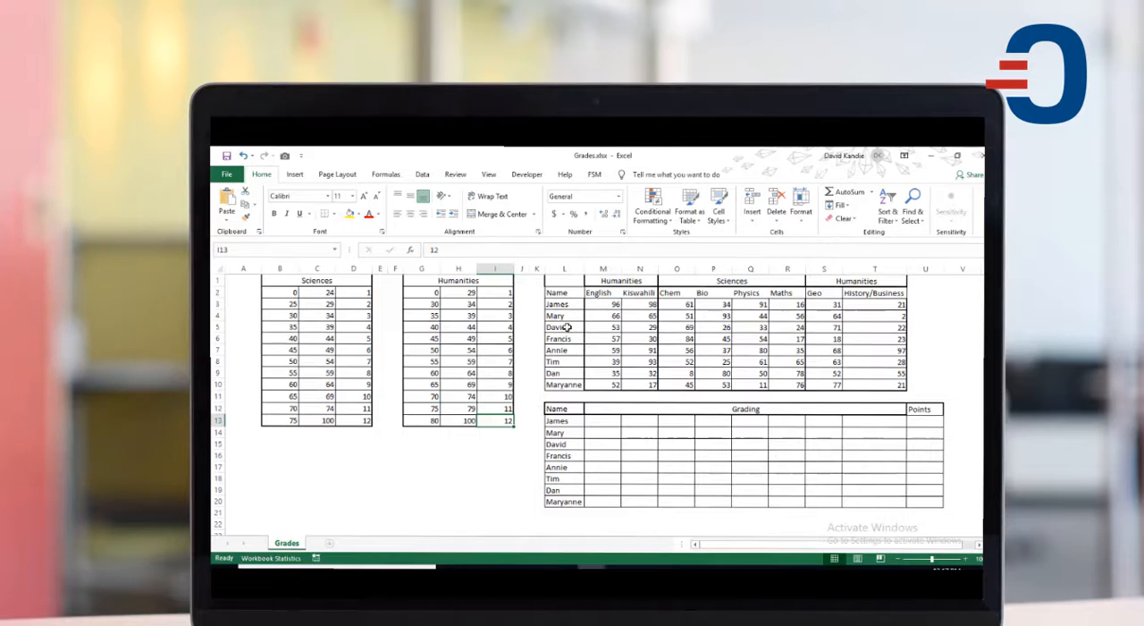
left_click(565, 386)
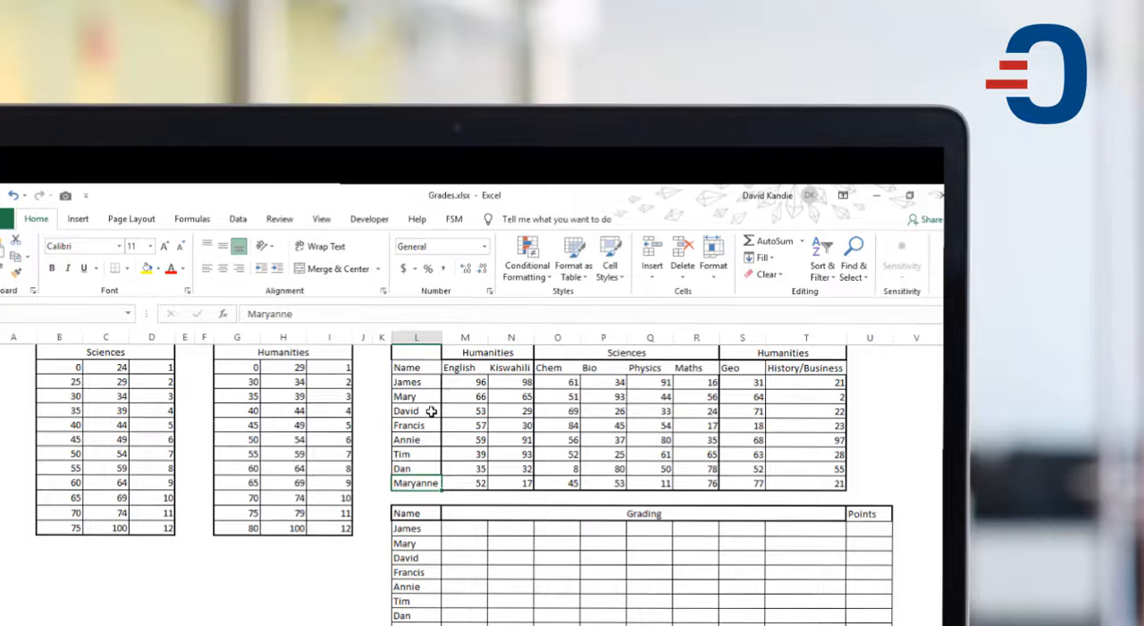
left_click(570, 382)
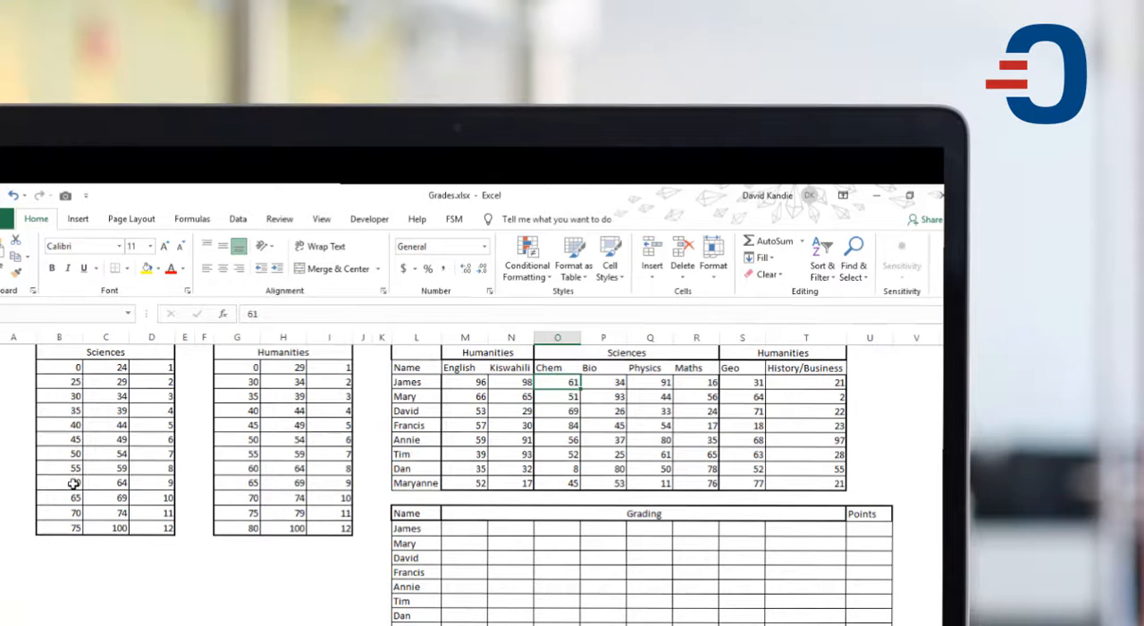
left_click_drag(73, 483, 109, 482)
left_click(150, 483)
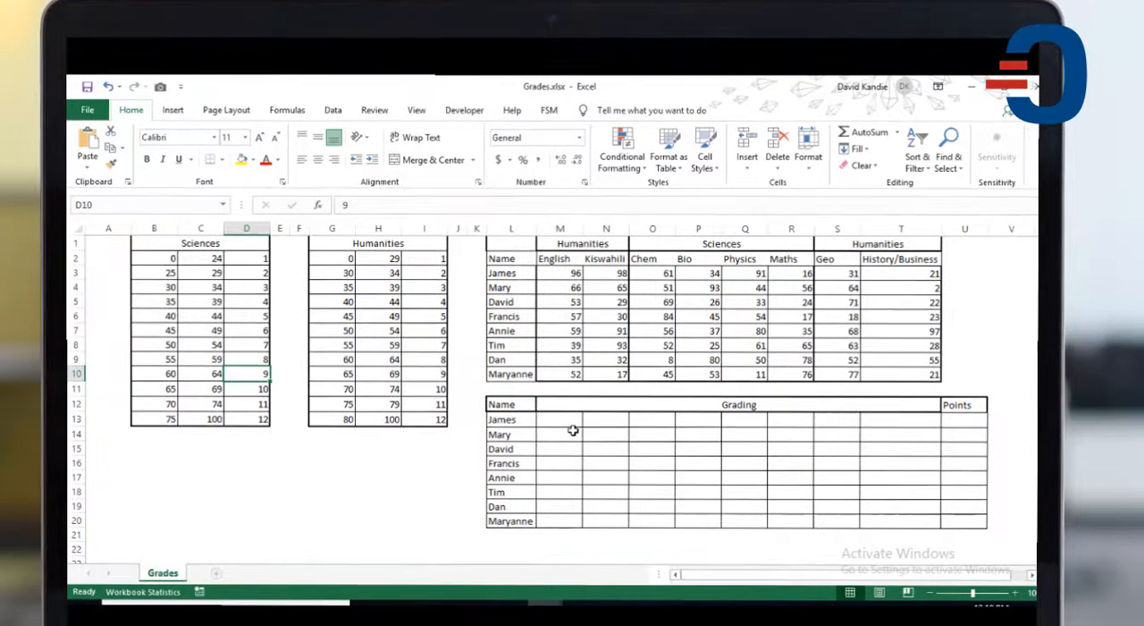
Step: Examine the first student's marks in each subject and the matching cells of the Grading and Points table
left_click(566, 423)
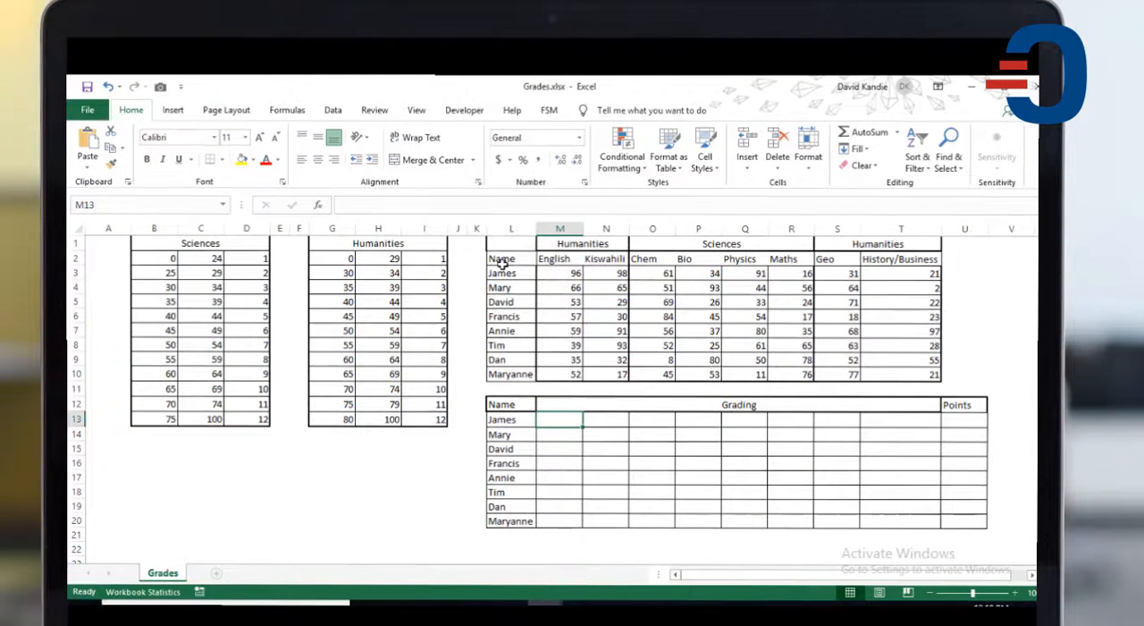
left_click(570, 275)
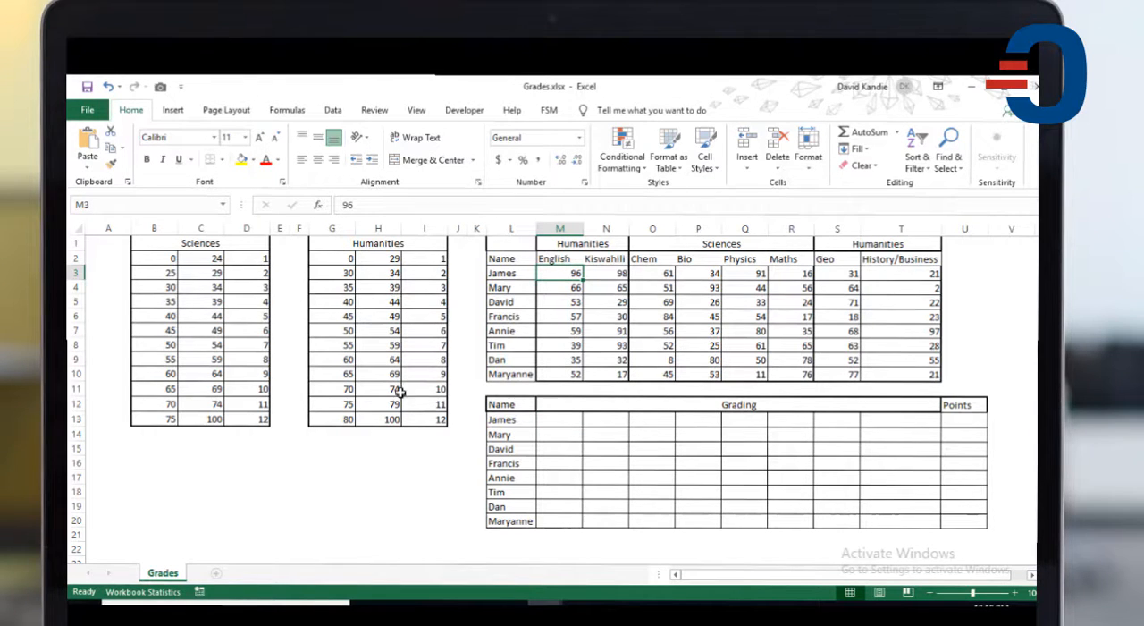
left_click(568, 422)
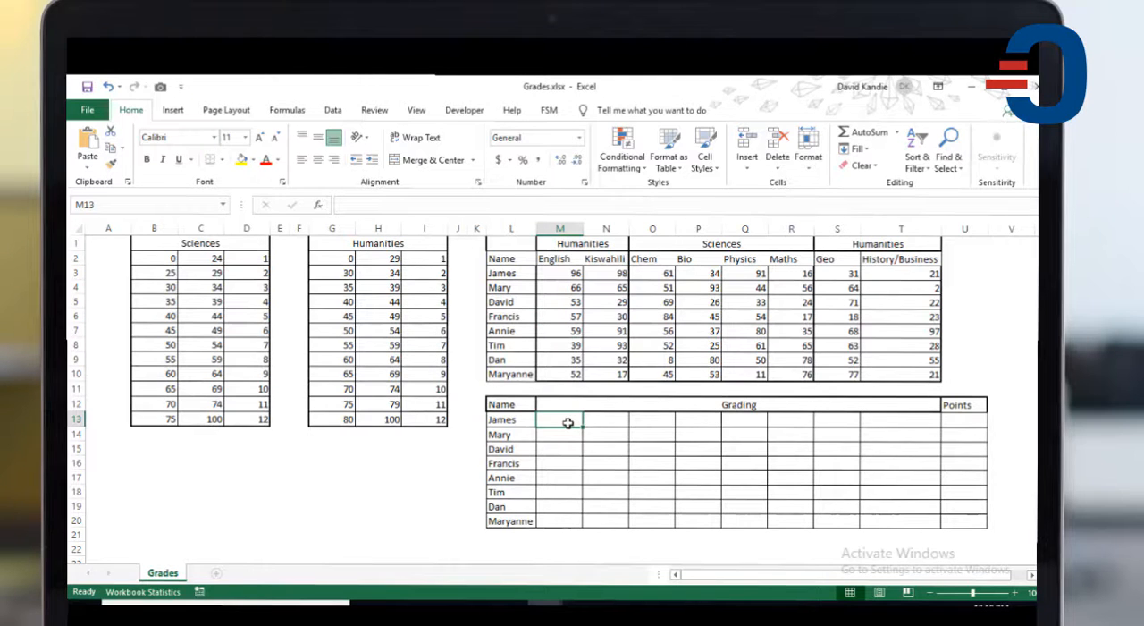
left_click(960, 424)
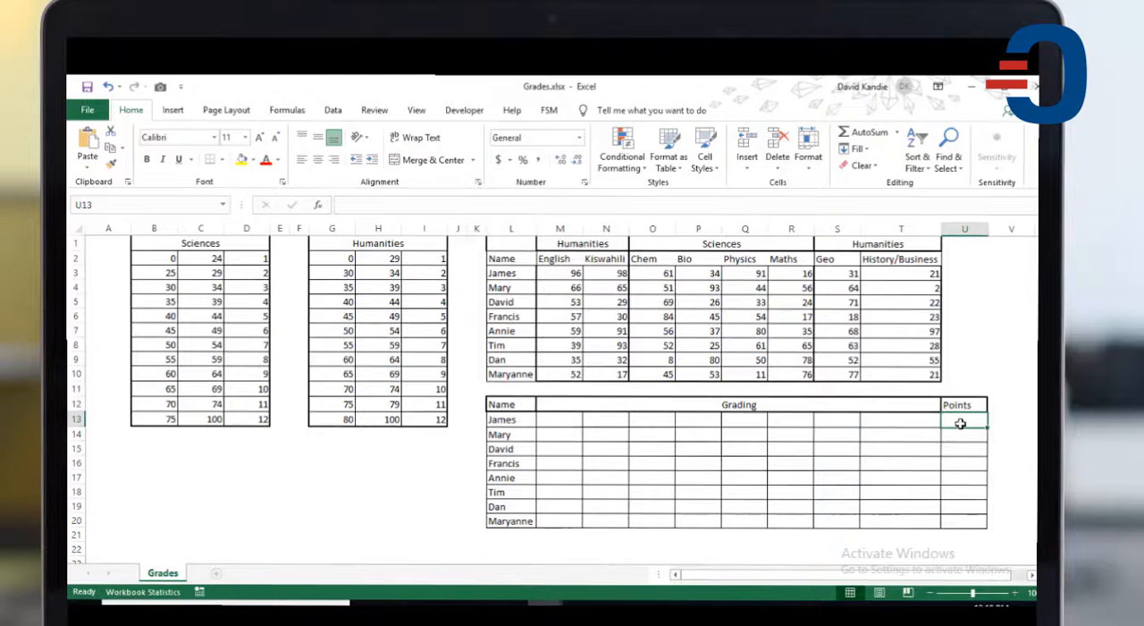
left_click_drag(960, 423, 688, 367)
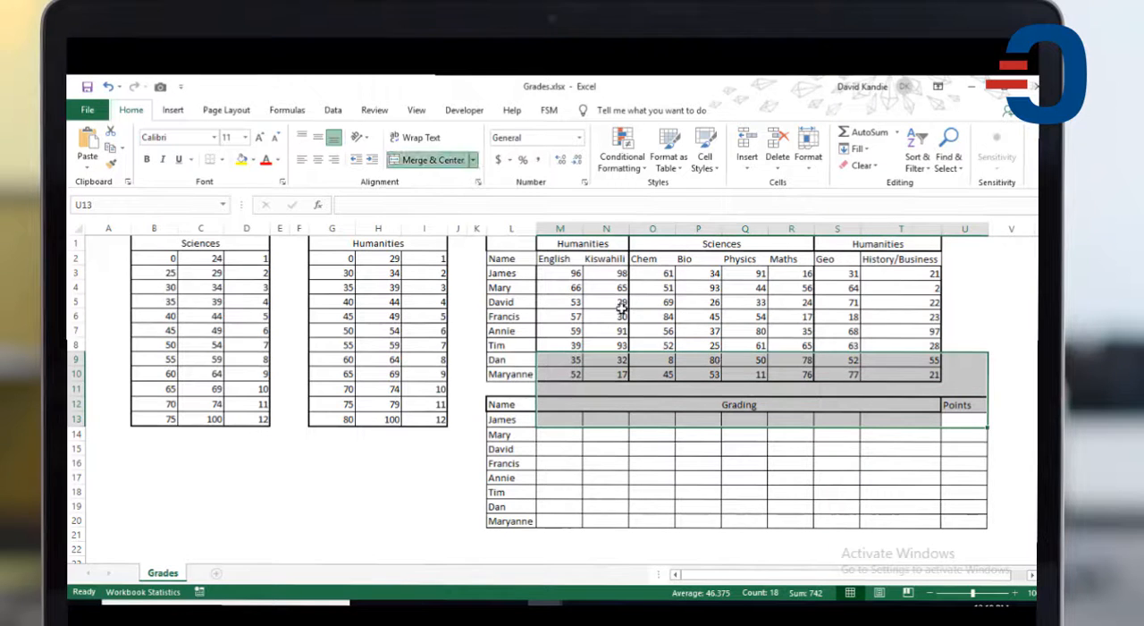
left_click(777, 422)
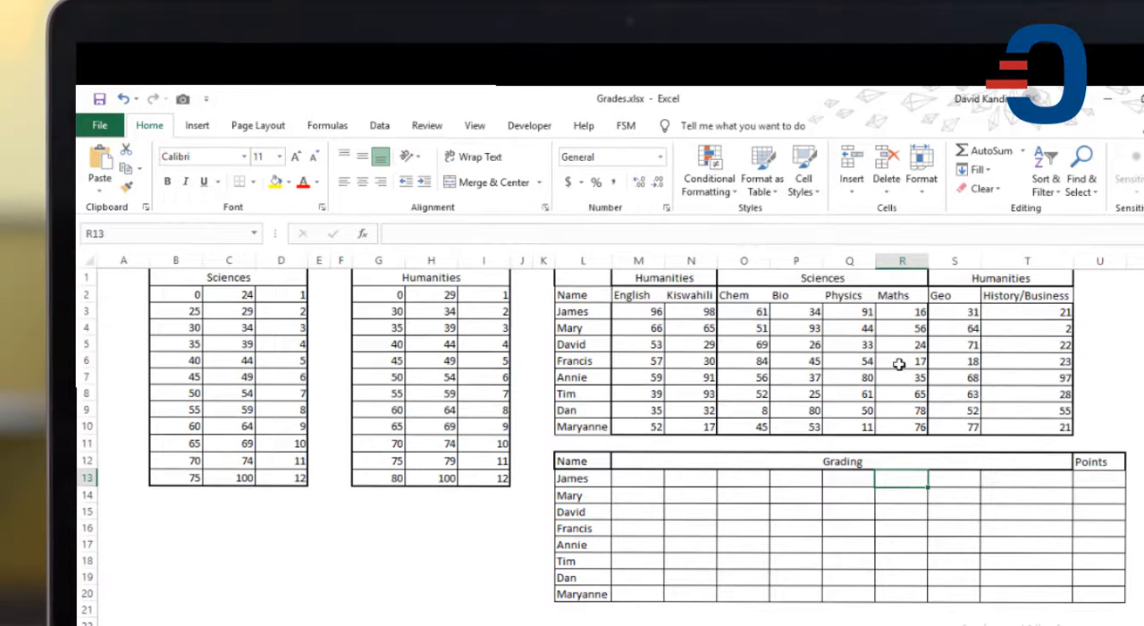
left_click(629, 312)
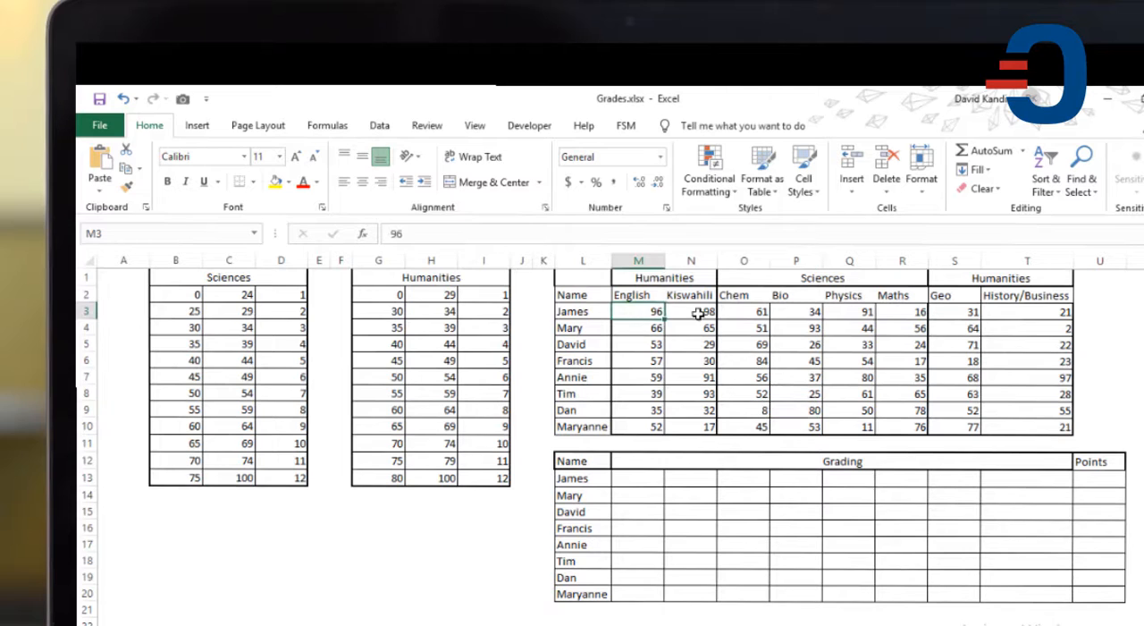
left_click_drag(698, 313, 844, 312)
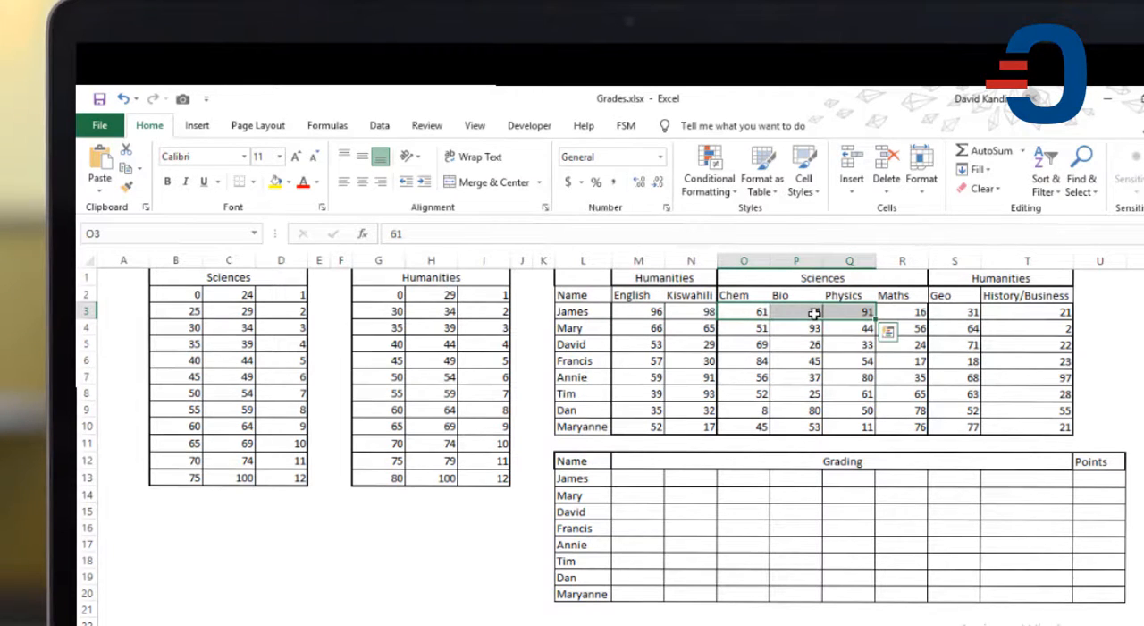
left_click(890, 310)
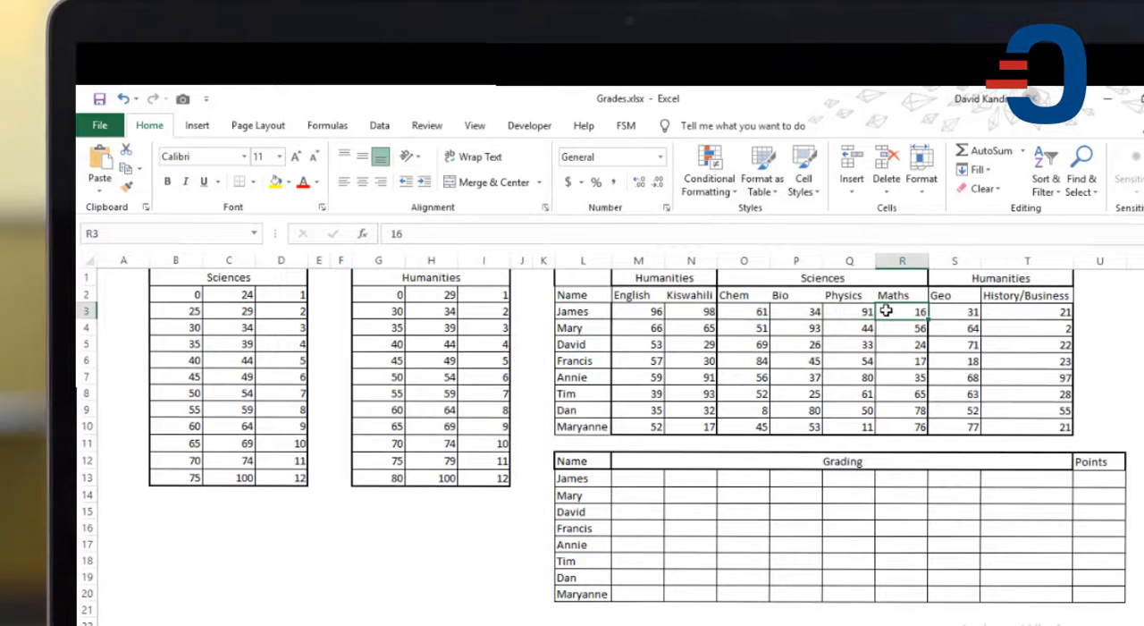
left_click(967, 308)
left_click(1035, 311)
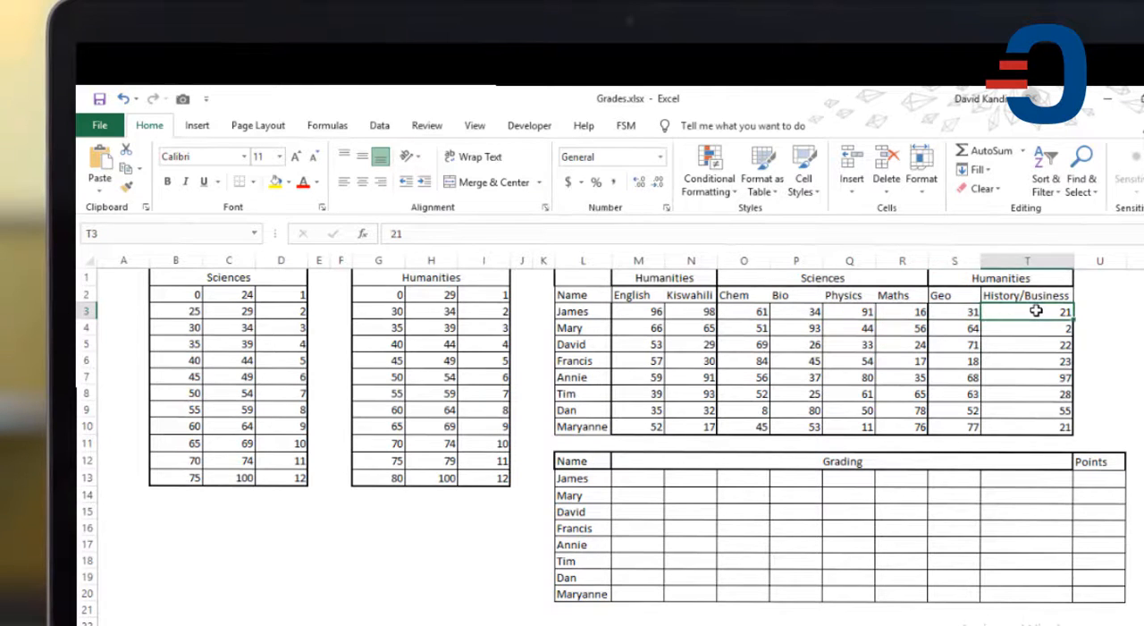
left_click(1096, 486)
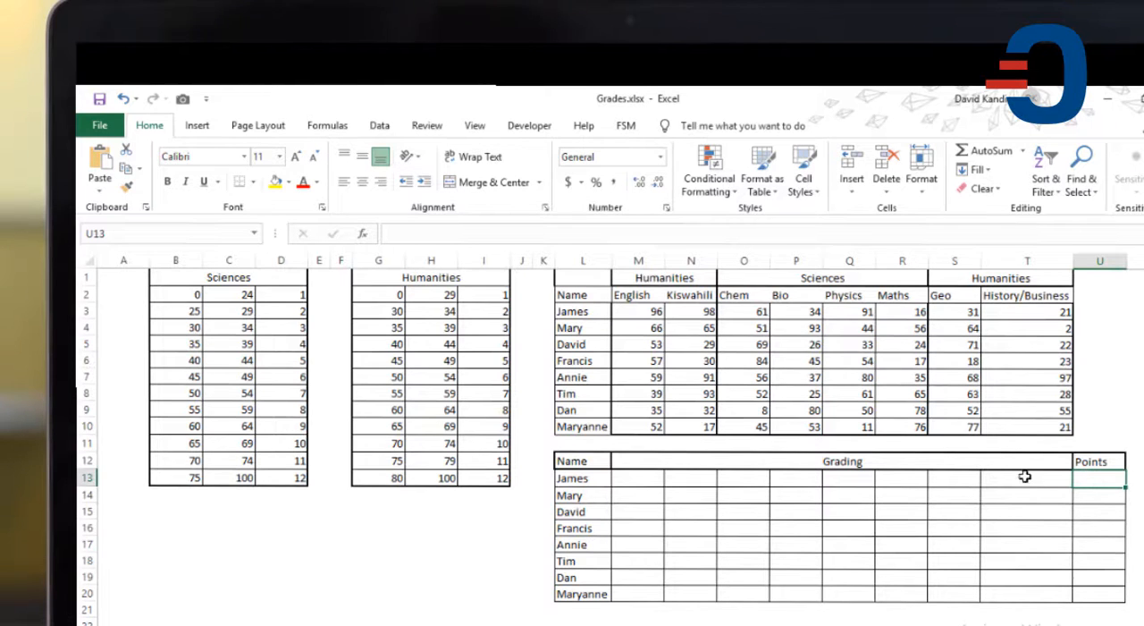
Step: Insert a VLOOKUP function in cell M13 and move its arguments dialog clear of the mark and scale tables
left_click(637, 483)
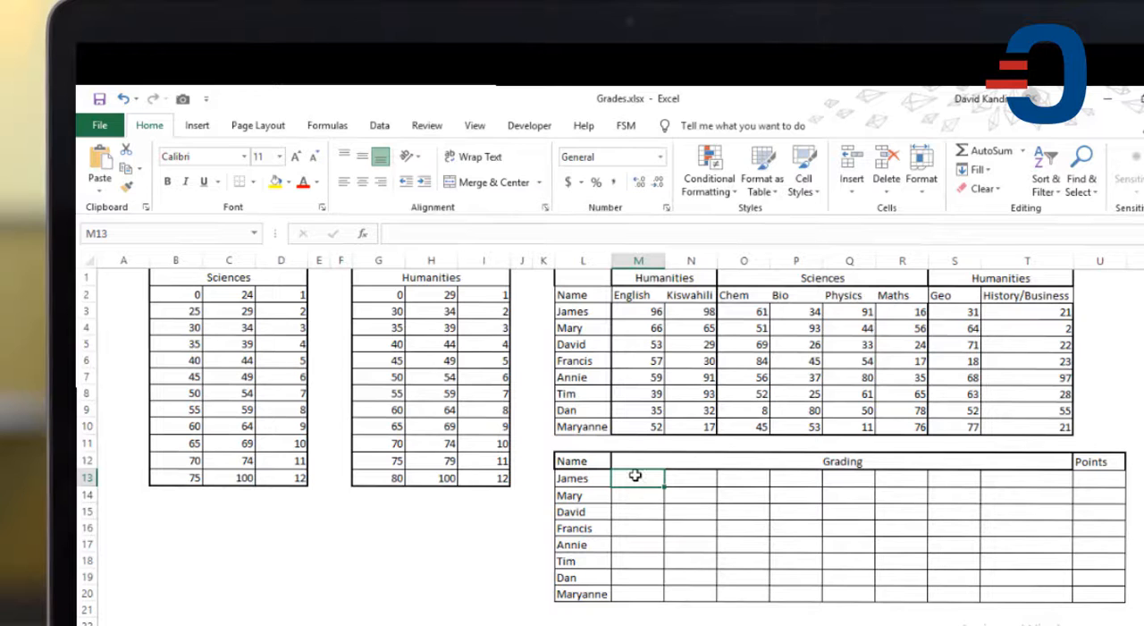
left_click(327, 125)
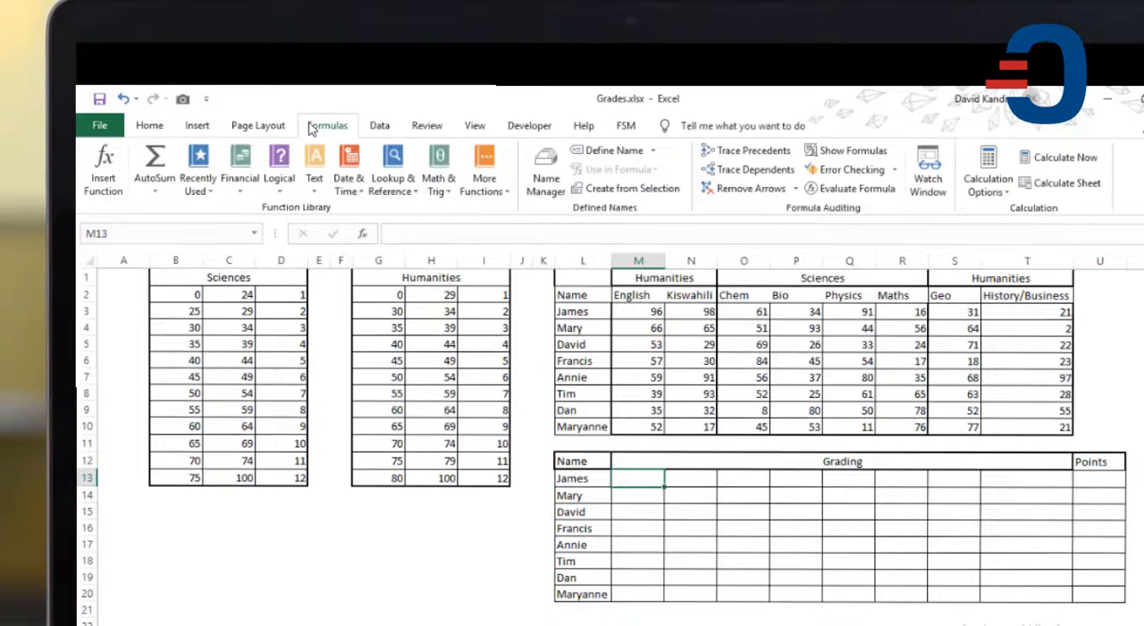
left_click(105, 182)
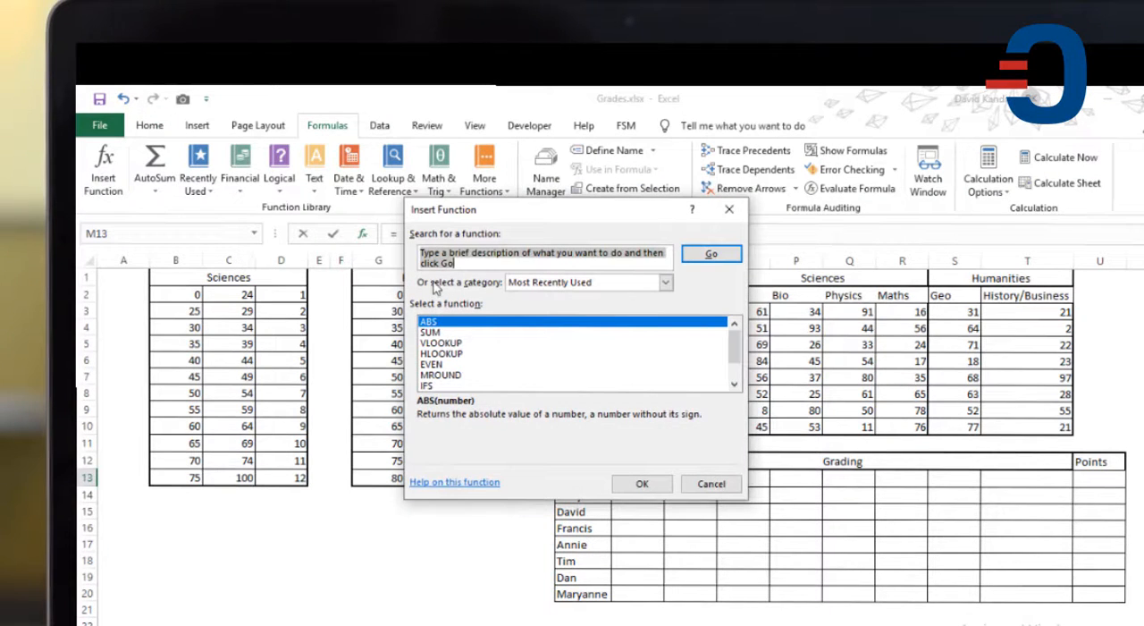
left_click(462, 343)
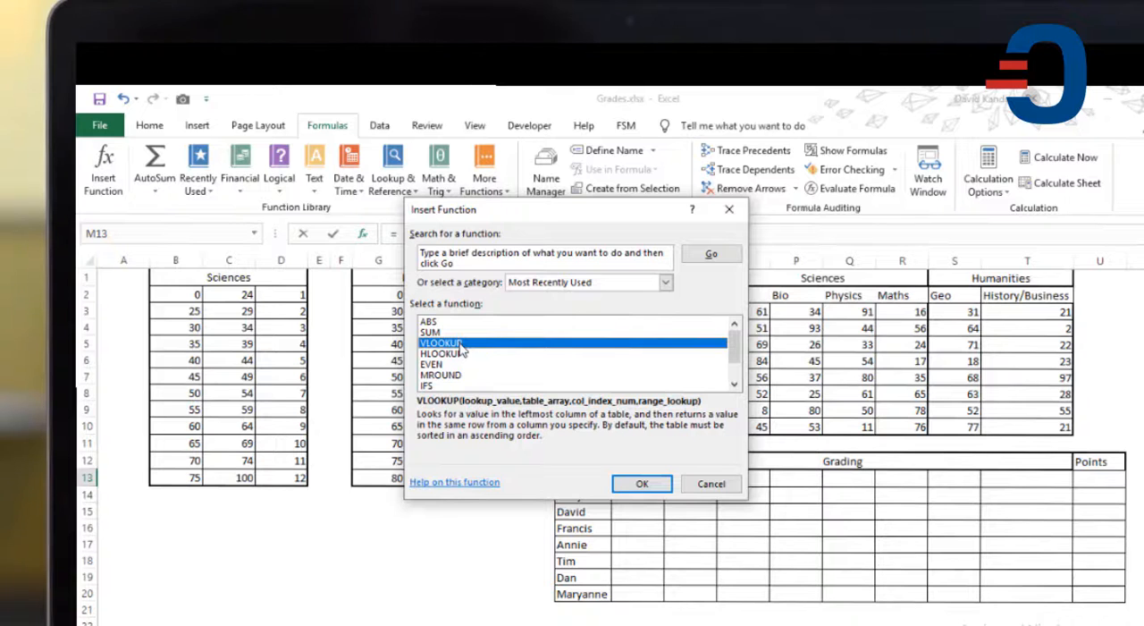
left_click(640, 485)
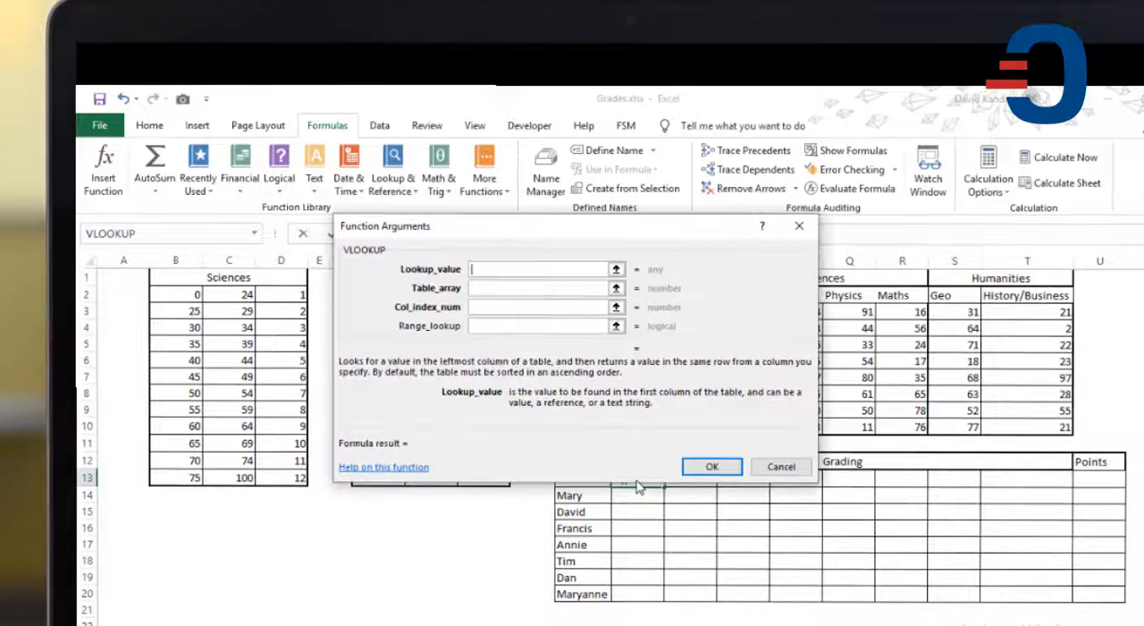
left_click_drag(488, 223, 797, 378)
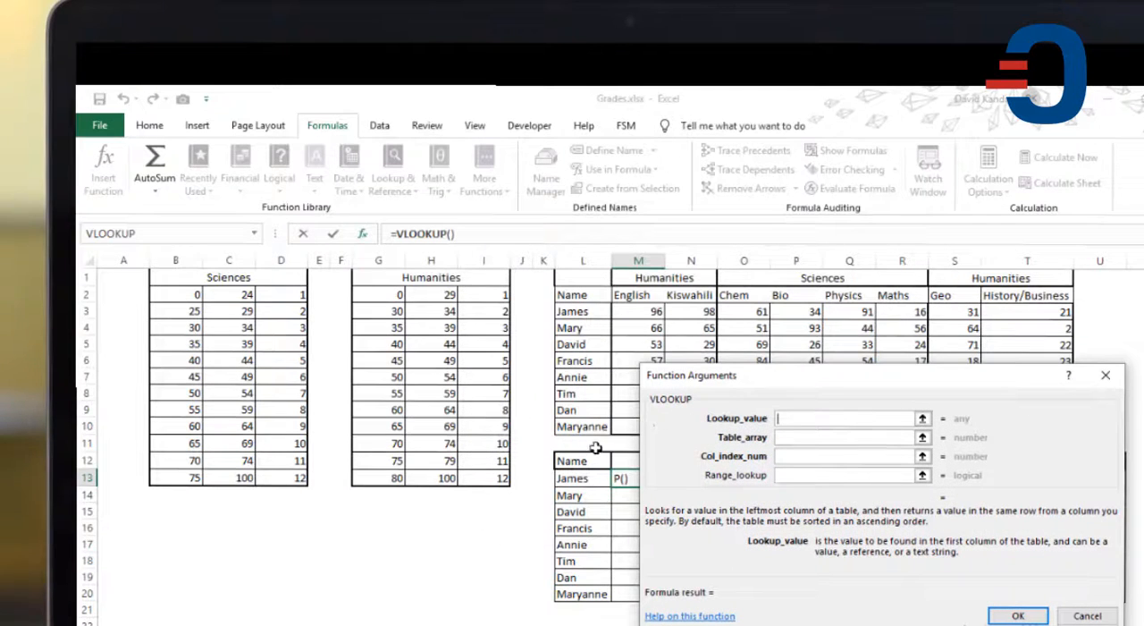
Step: Set the lookup value to M3 and the table array to the Humanities scale as the absolute range $G$2:$I$13
left_click(786, 417)
left_click(647, 313)
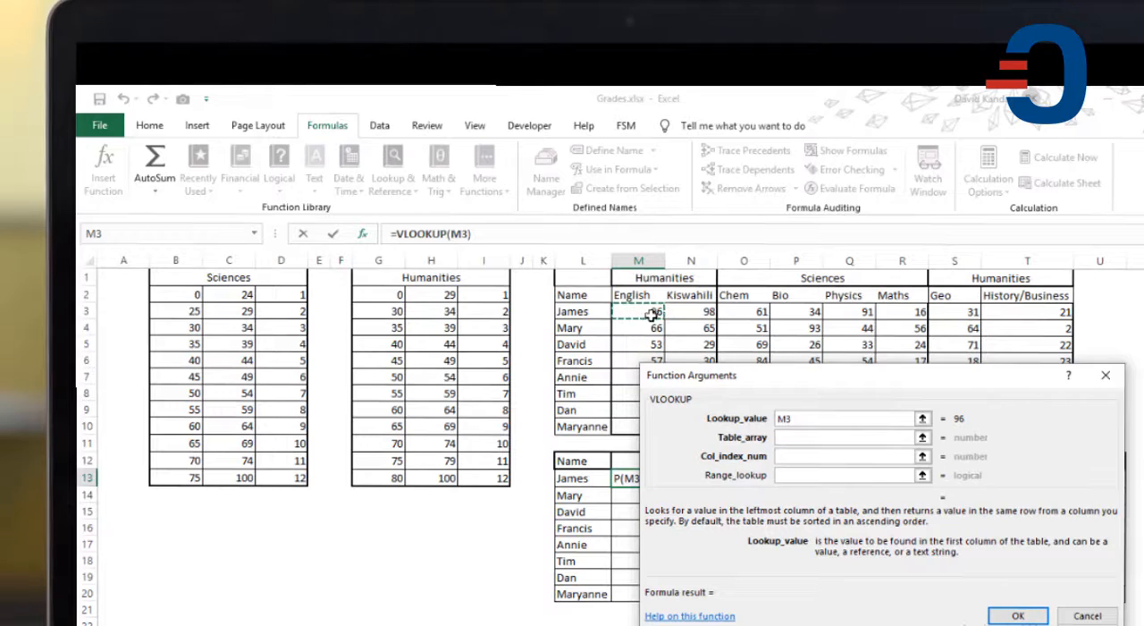
left_click(791, 438)
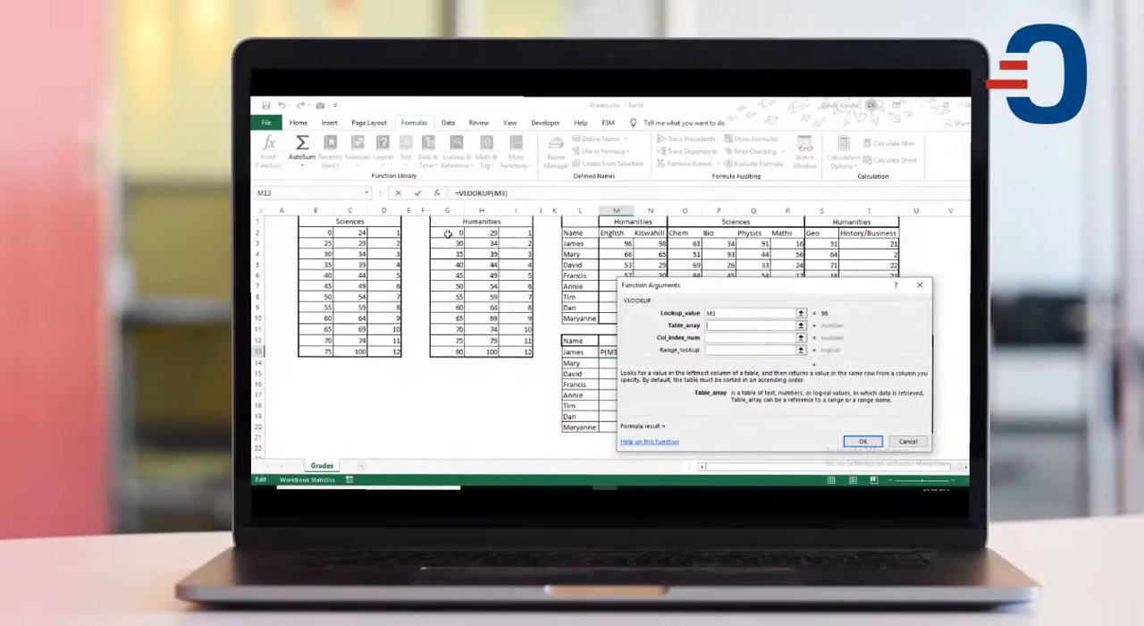
left_click_drag(380, 294, 409, 294)
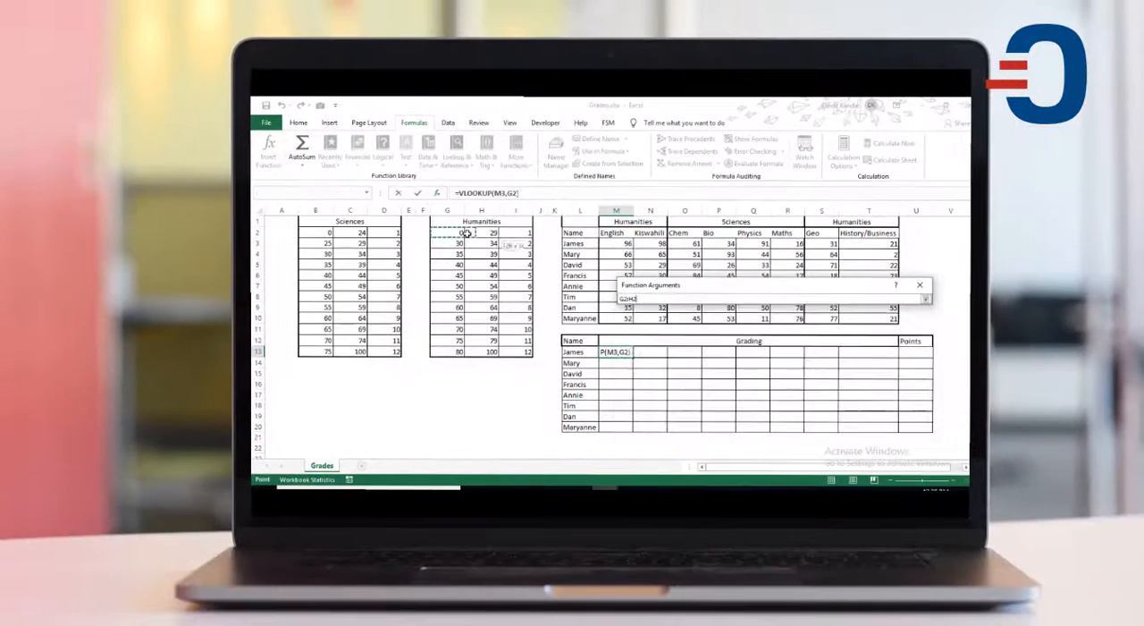
left_click_drag(465, 234, 518, 354)
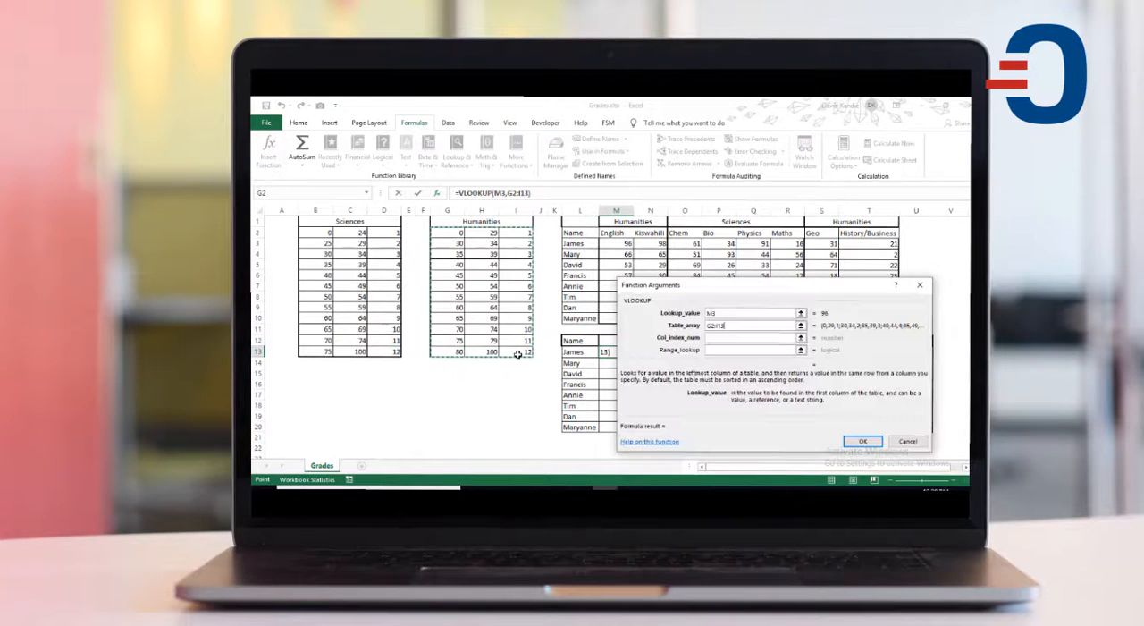
key("F4")
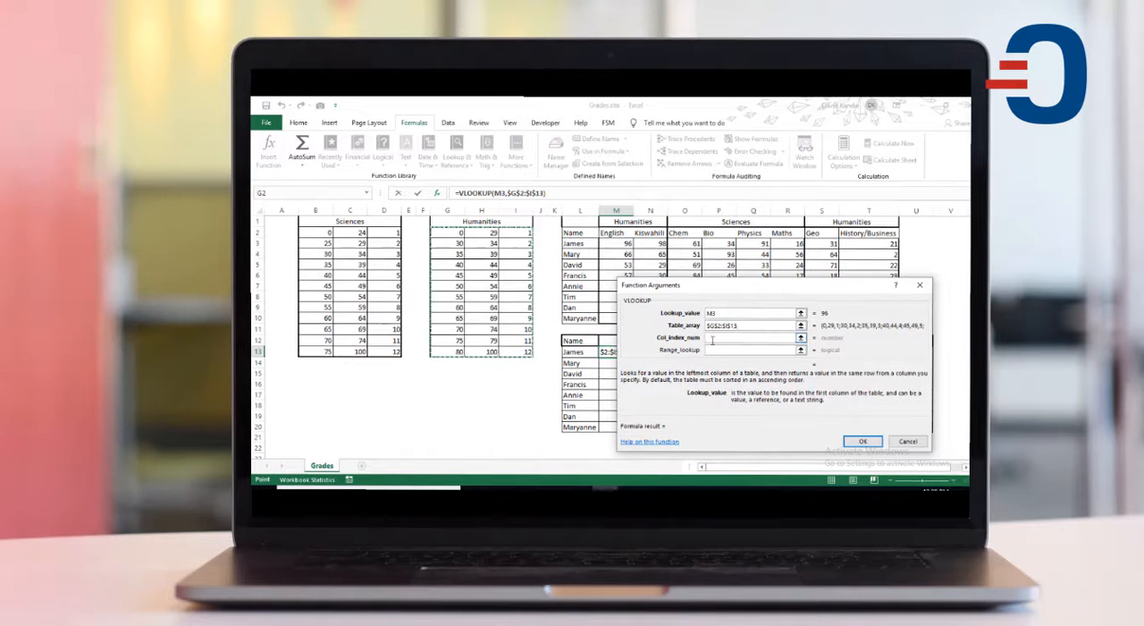
Step: Set the M13 VLOOKUP's column index to 3 and range lookup to true, and complete the formula
left_click(712, 340)
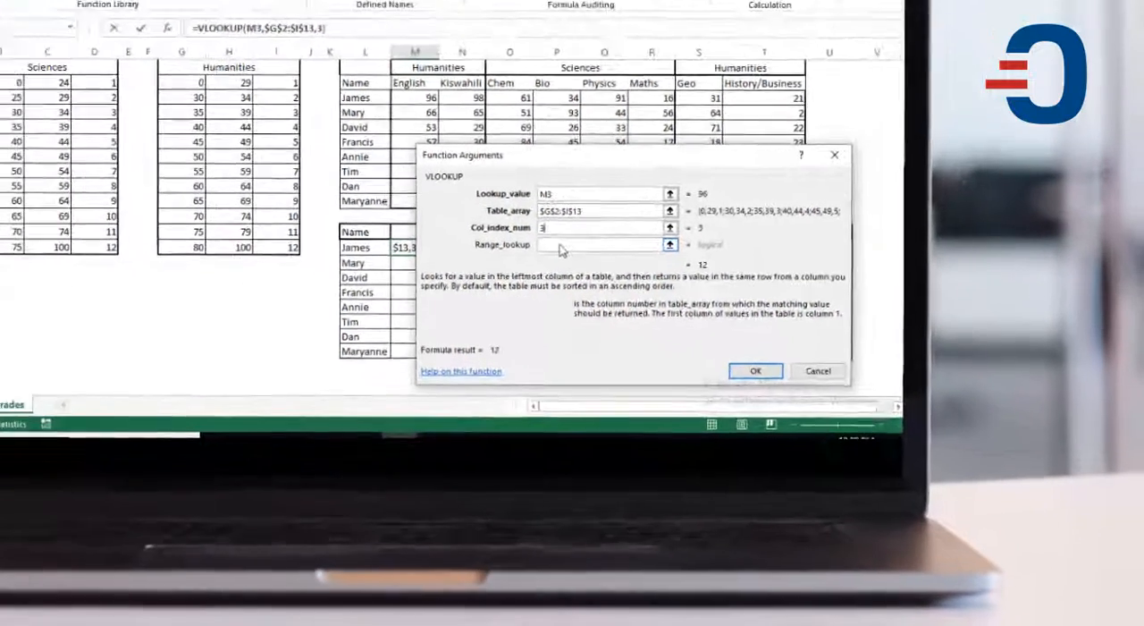
left_click(723, 349)
type("1")
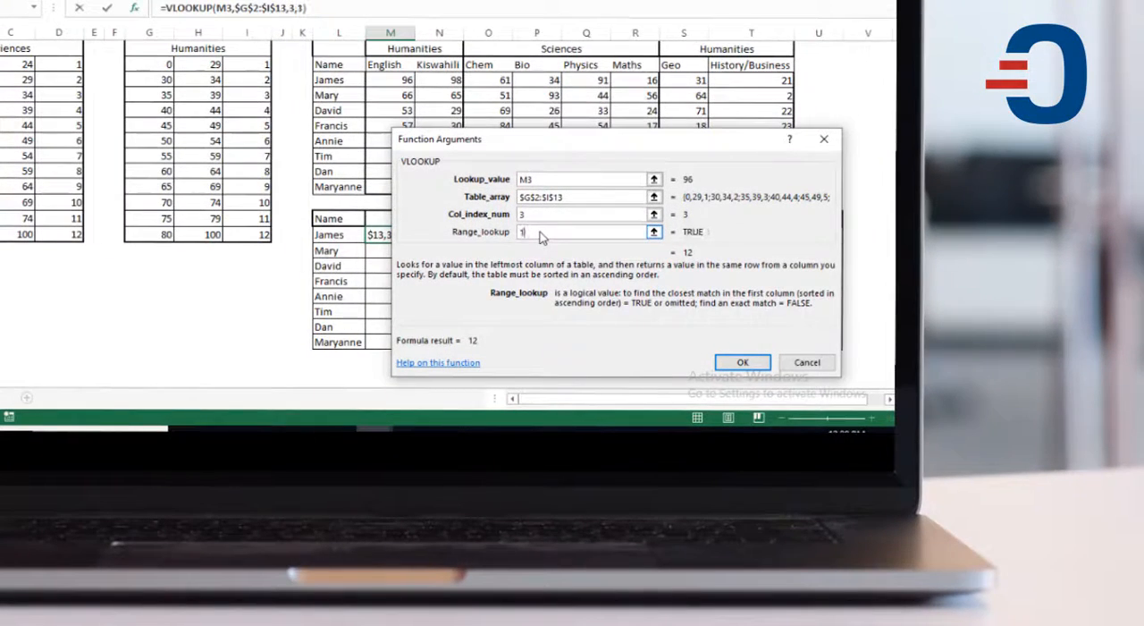
key("BackSpace")
type("true")
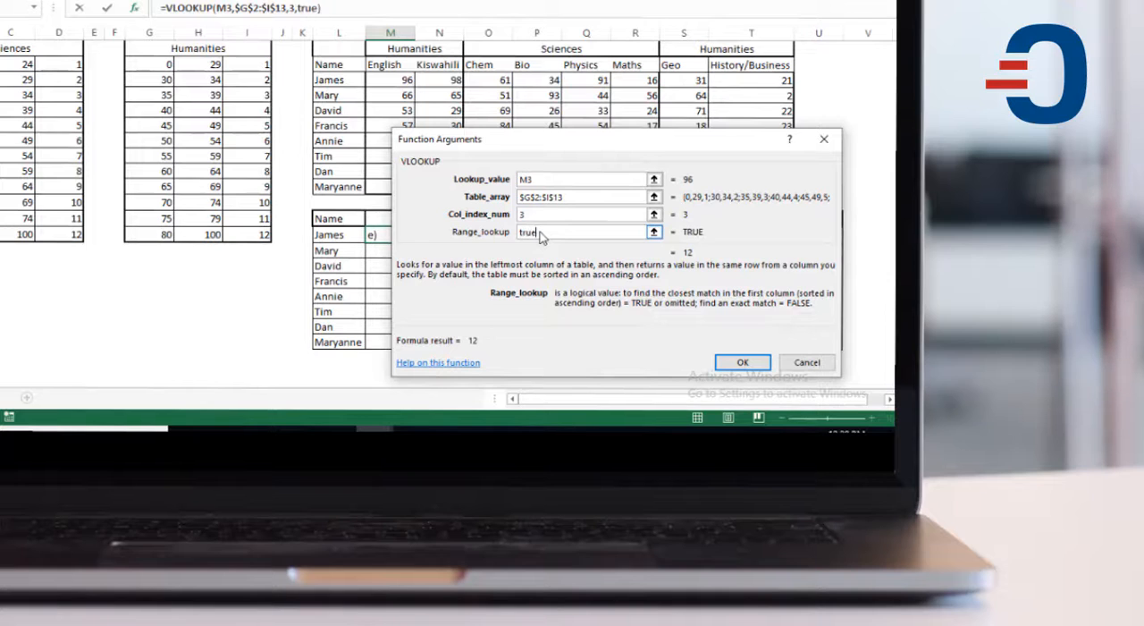
left_click(741, 363)
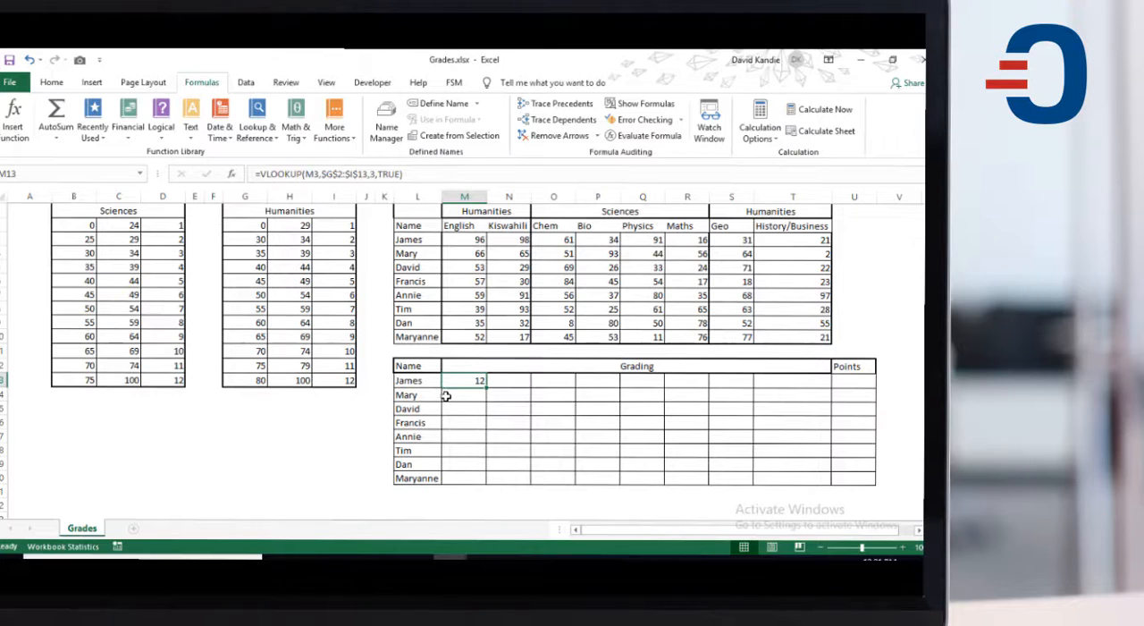
Step: Fill the M13 formula across the English and Kiswahili grading cells M13:N20 and check the references in N13
left_click_drag(487, 387, 522, 384)
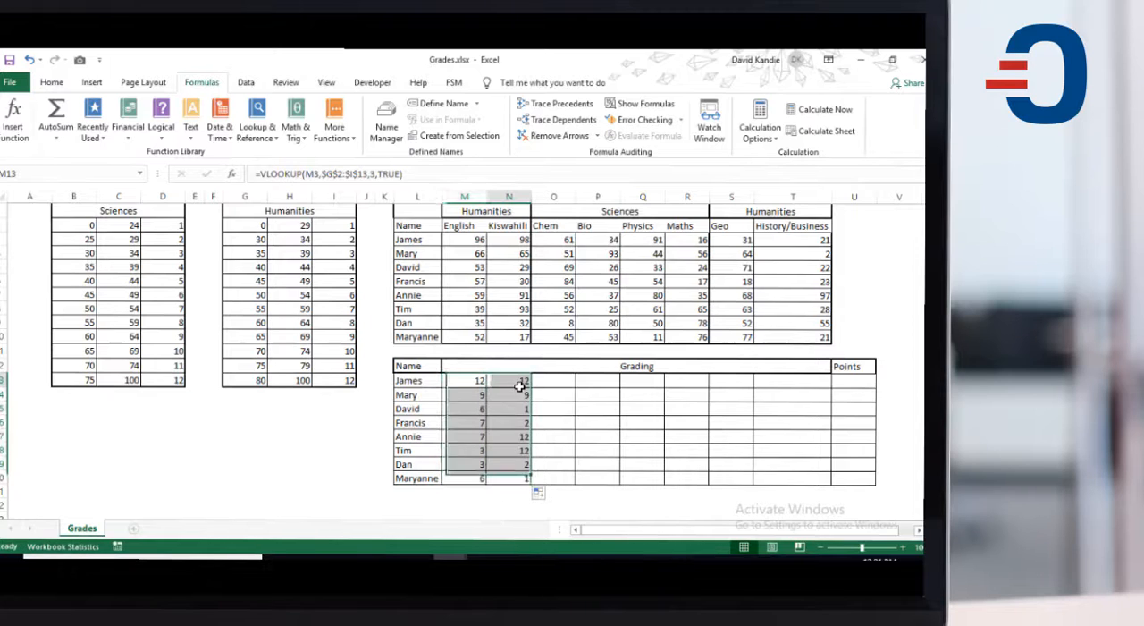
left_click(520, 386)
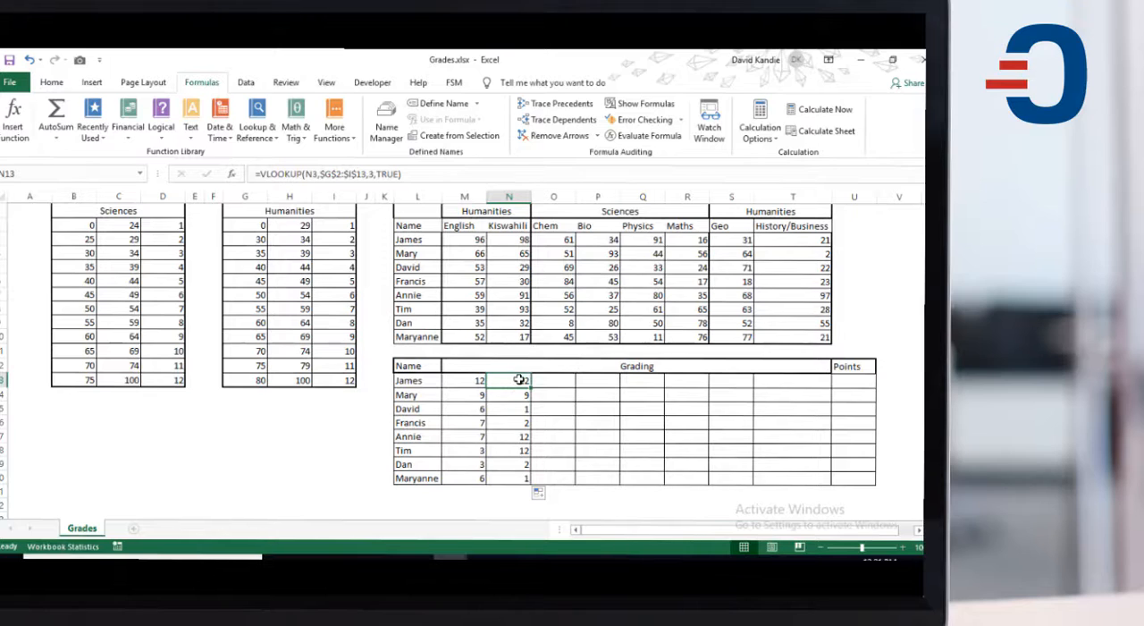
double_click(519, 380)
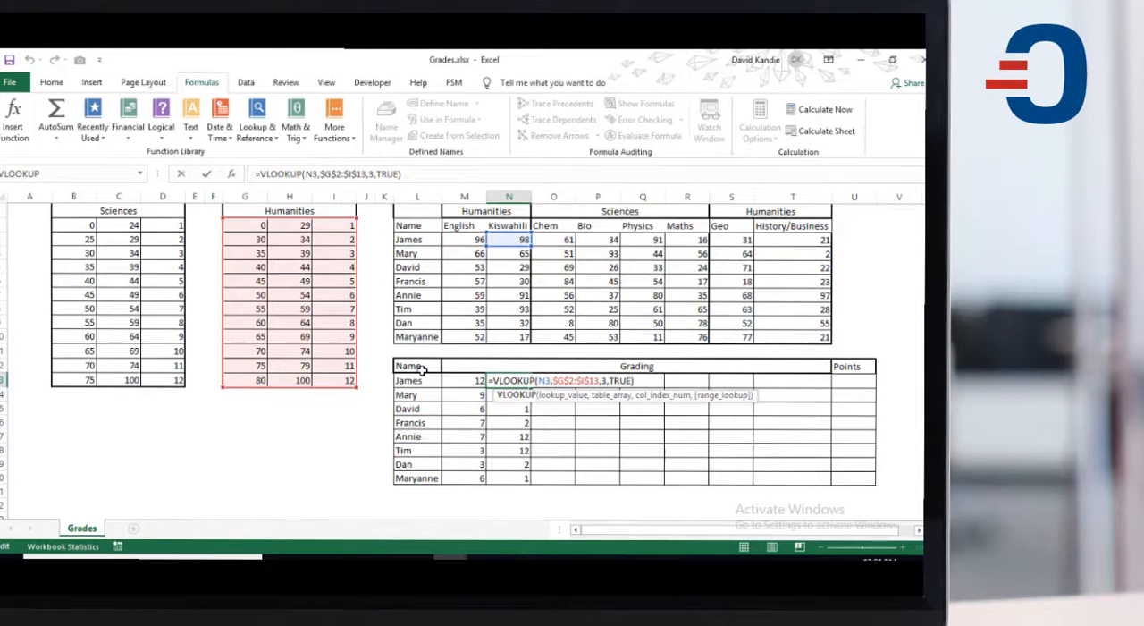
key("Escape")
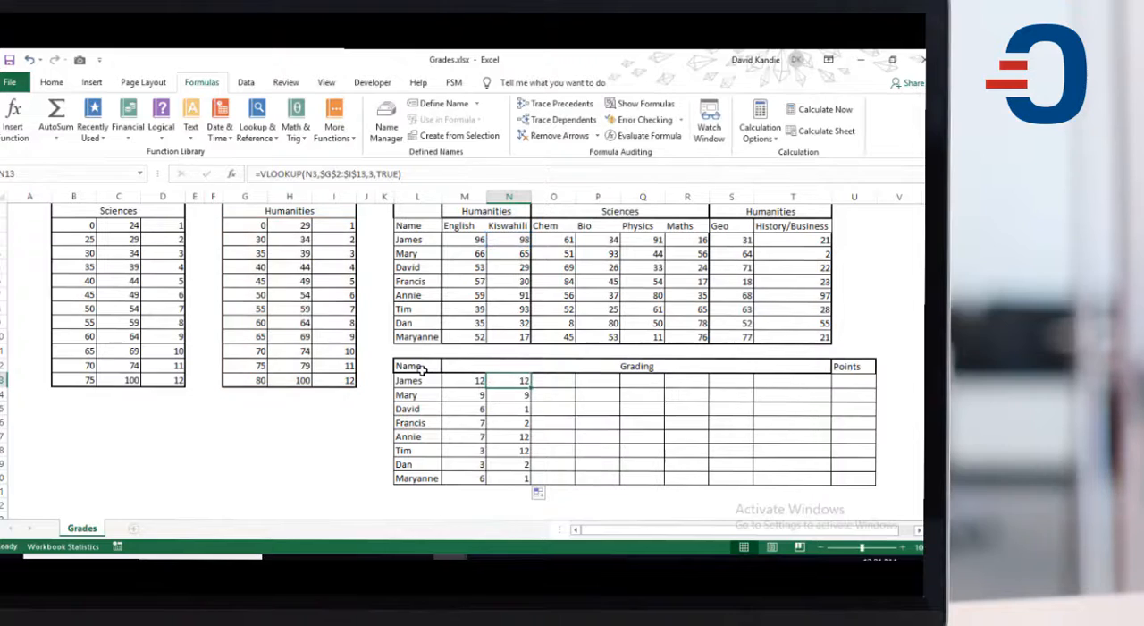
Step: Insert a VLOOKUP function in cell O13 for the first student's Chem grade
left_click(555, 381)
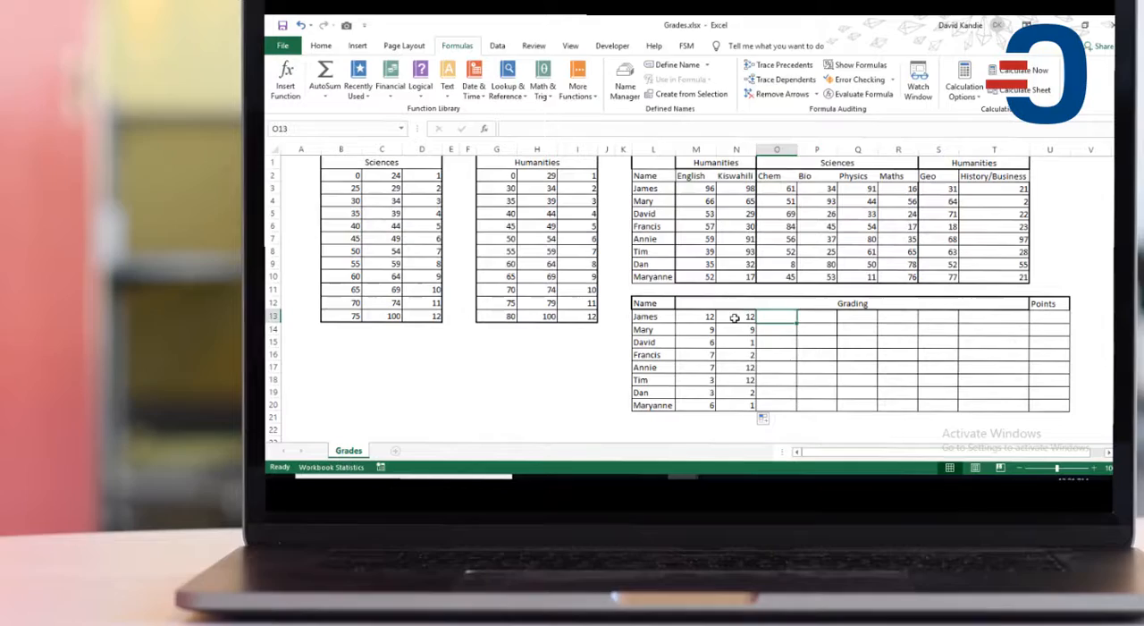
left_click(734, 317)
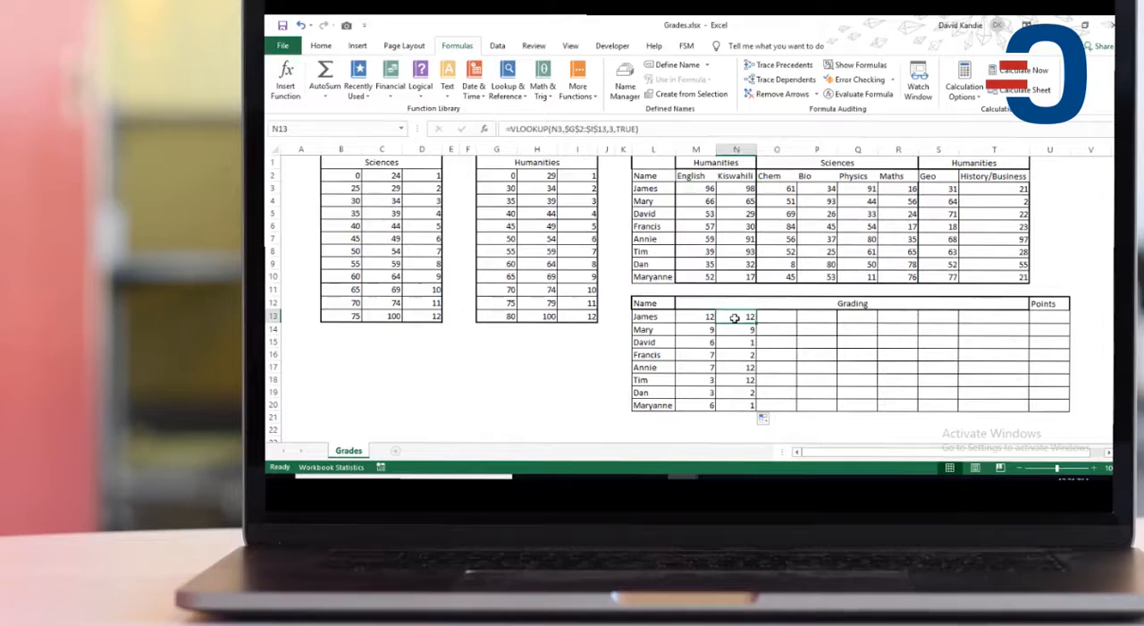
left_click(776, 316)
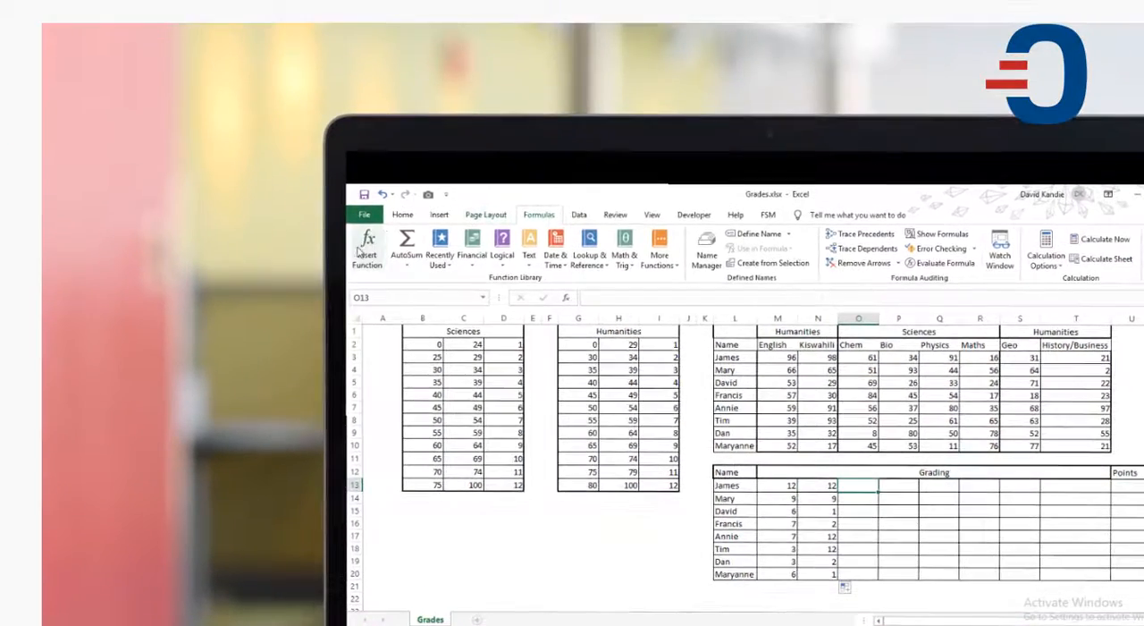
left_click(362, 250)
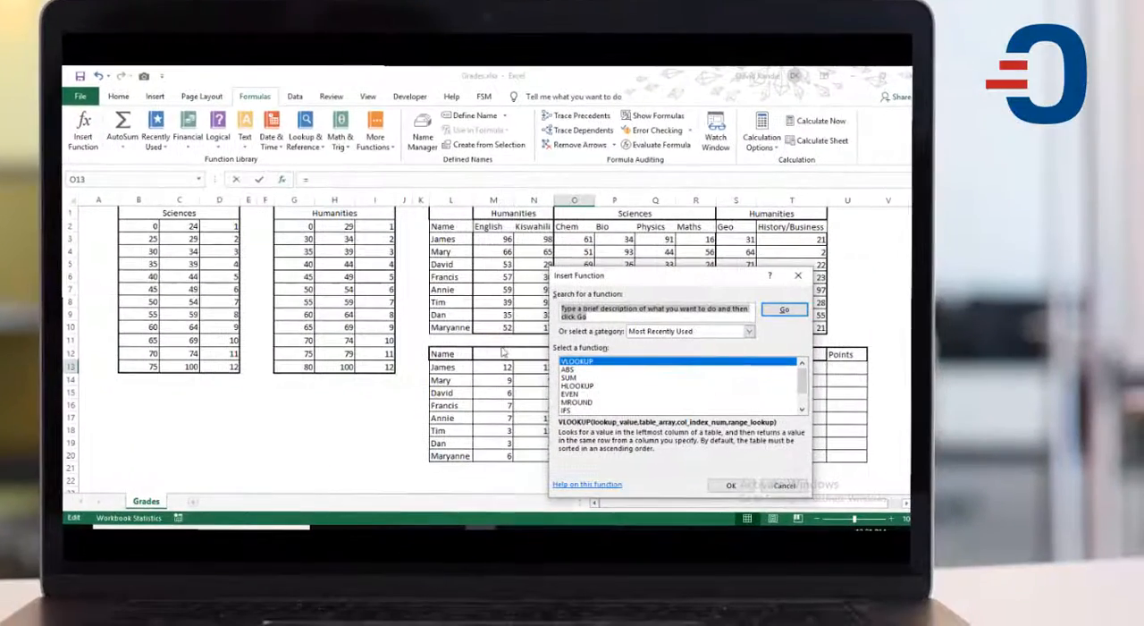
key("Escape")
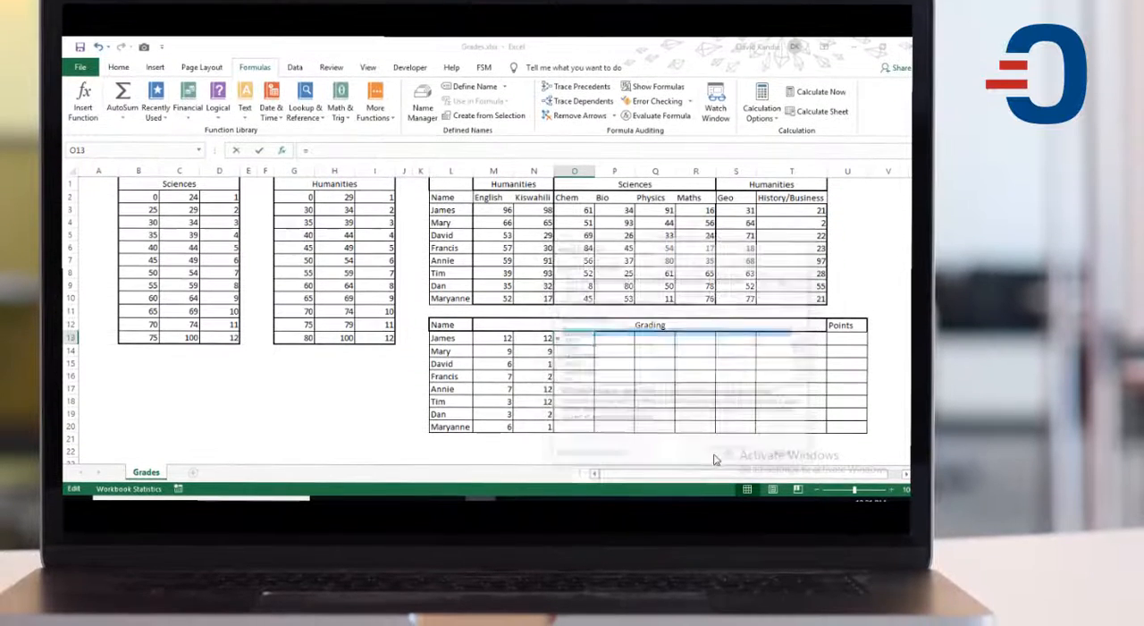
Step: Set the lookup value to O3 and the table array to the Sciences scale as the absolute range $B$2:$D$13
left_click(586, 208)
left_click(619, 306)
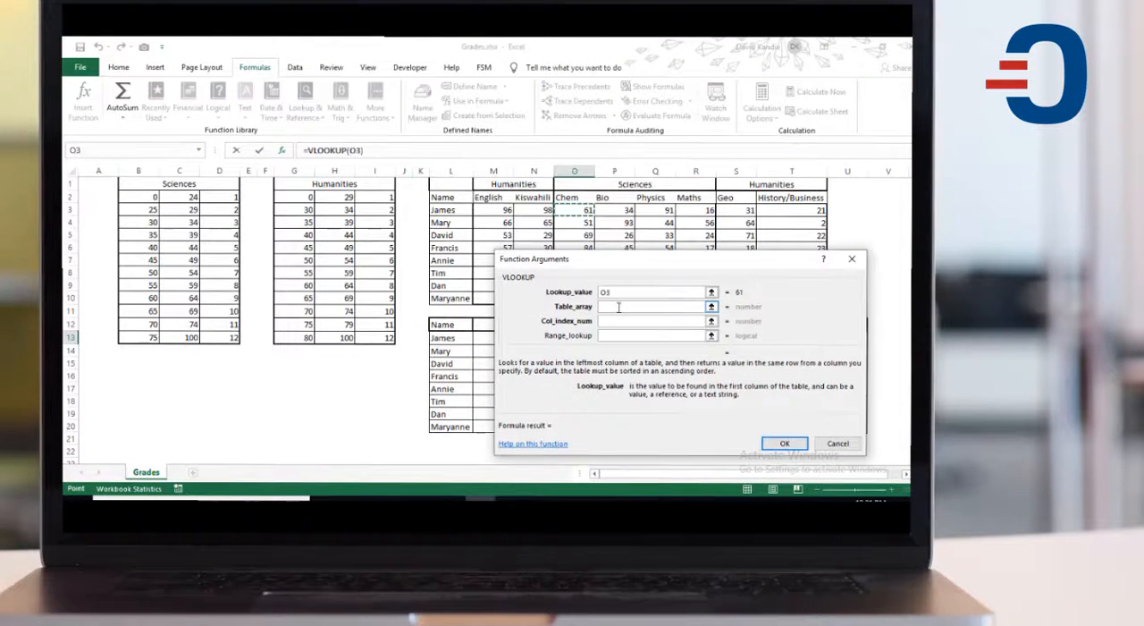
left_click(615, 306)
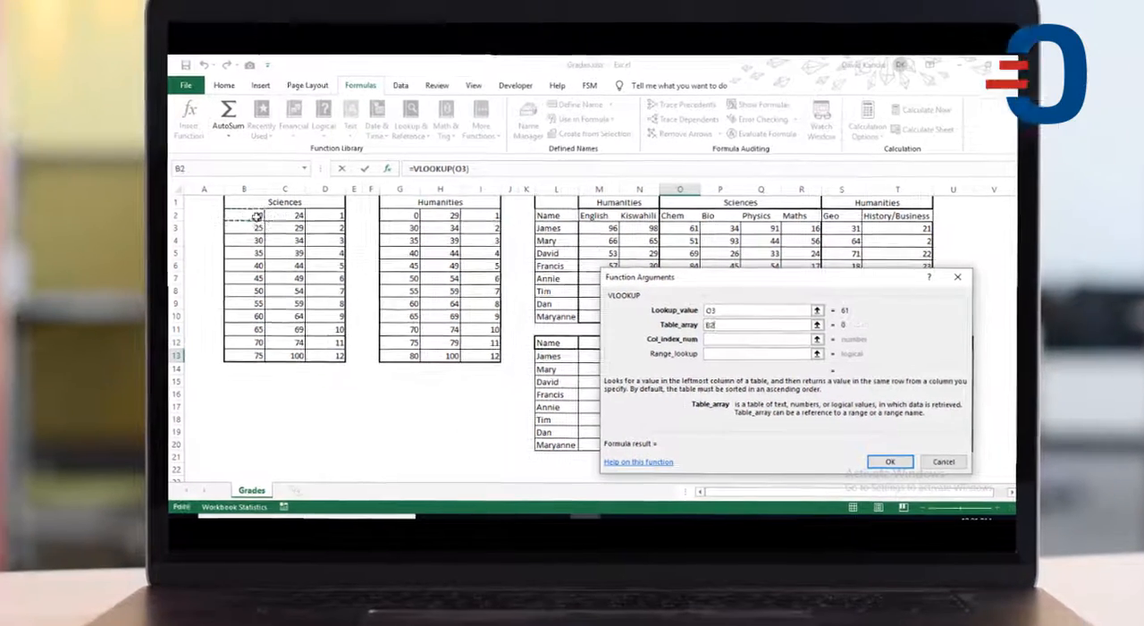
left_click_drag(146, 198, 222, 297)
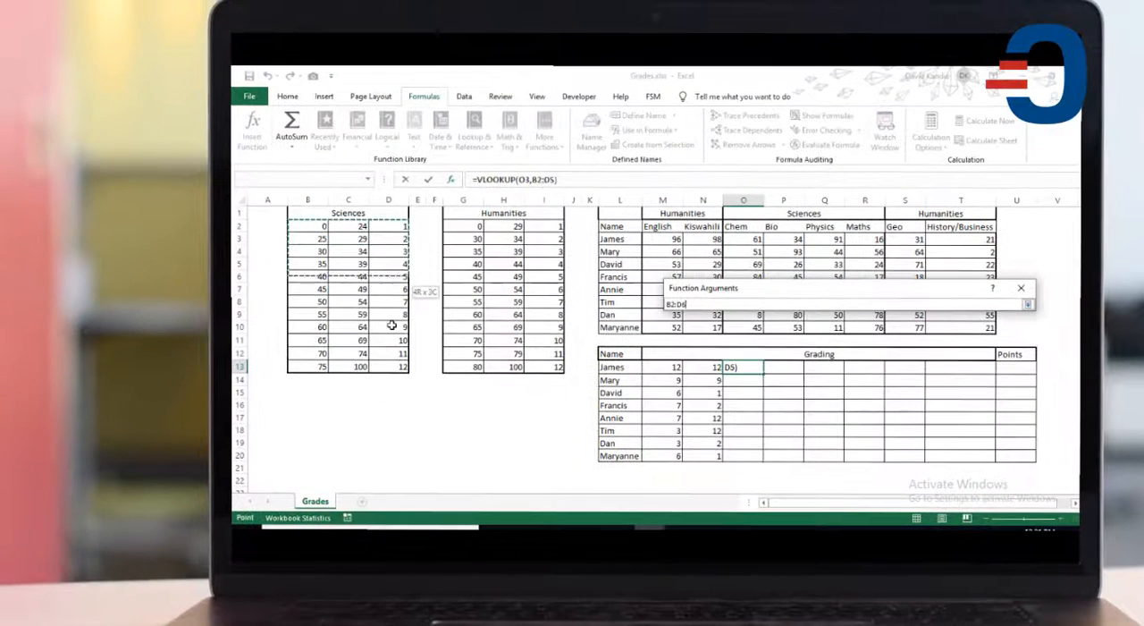
left_click_drag(391, 326, 384, 366)
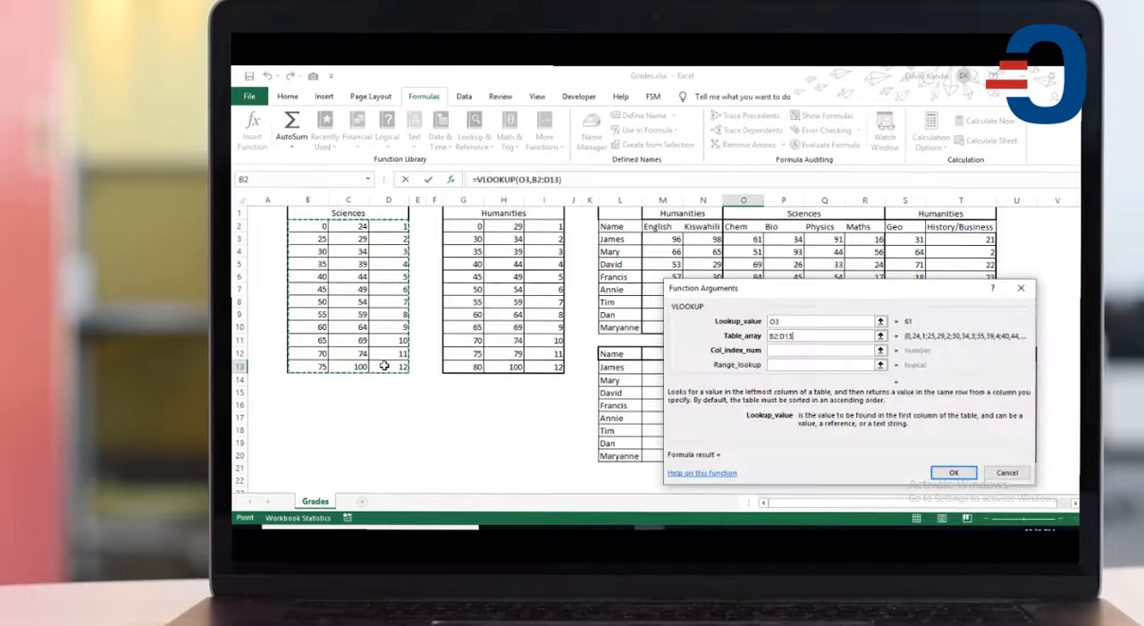
key("F4")
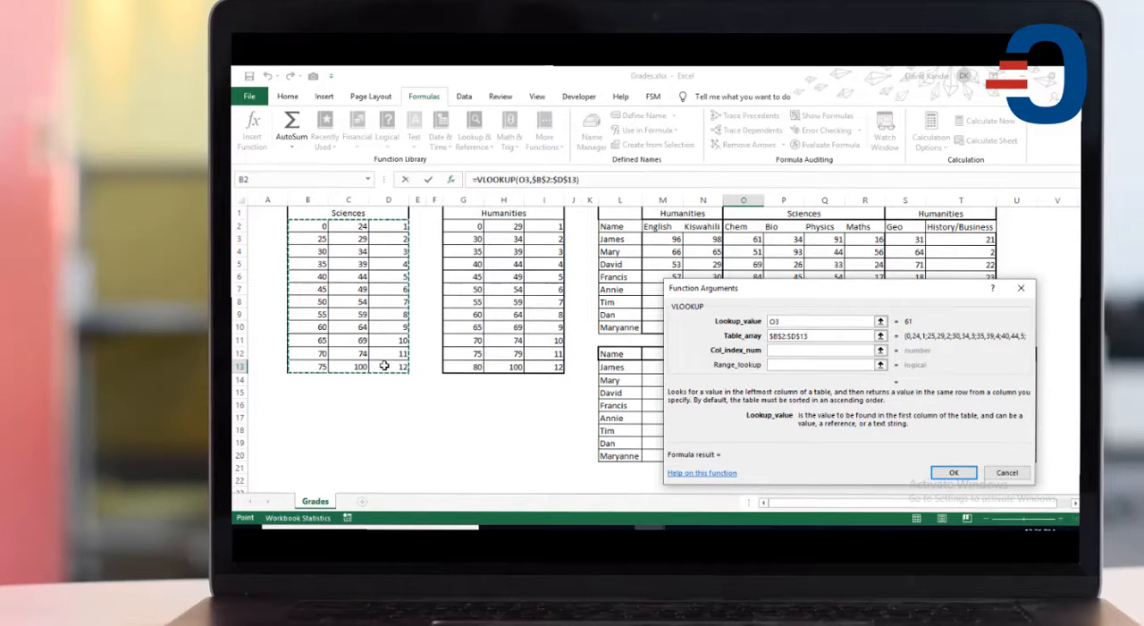
Step: Complete the O13 formula with column index 3 and range lookup 1, and fill it across the science grading cells O13:R20
left_click(779, 352)
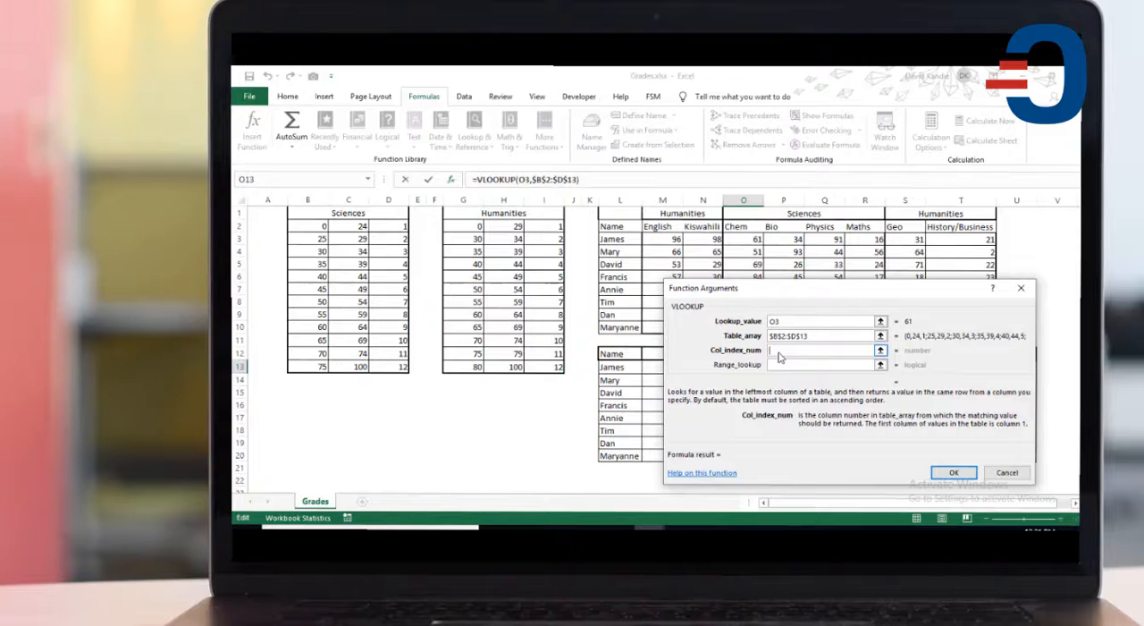
type("3")
left_click(780, 364)
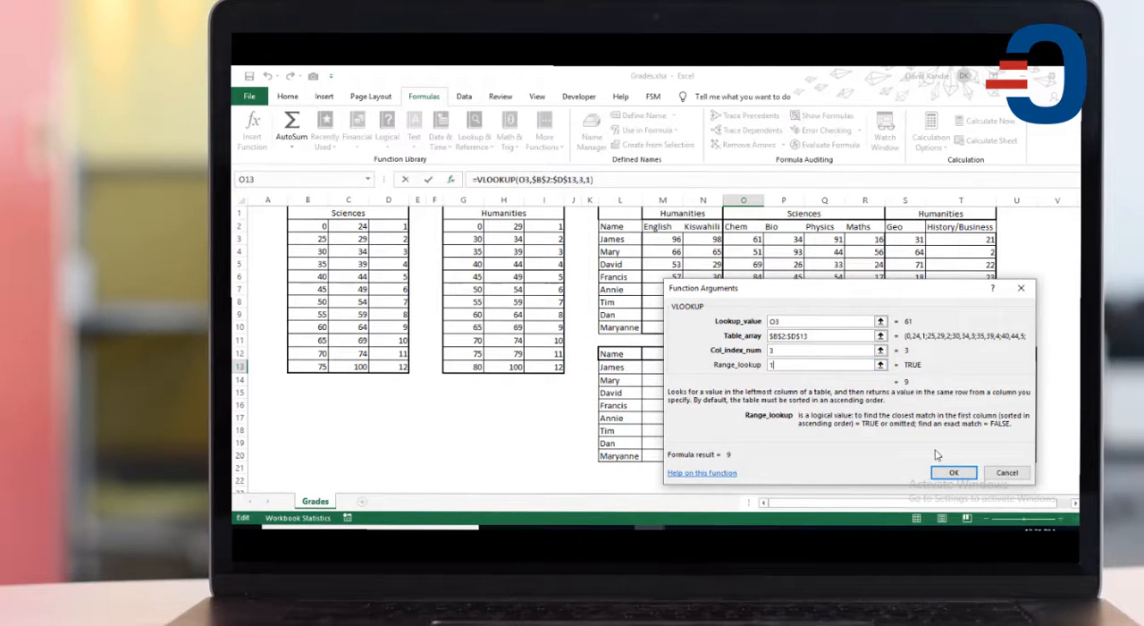
left_click(949, 472)
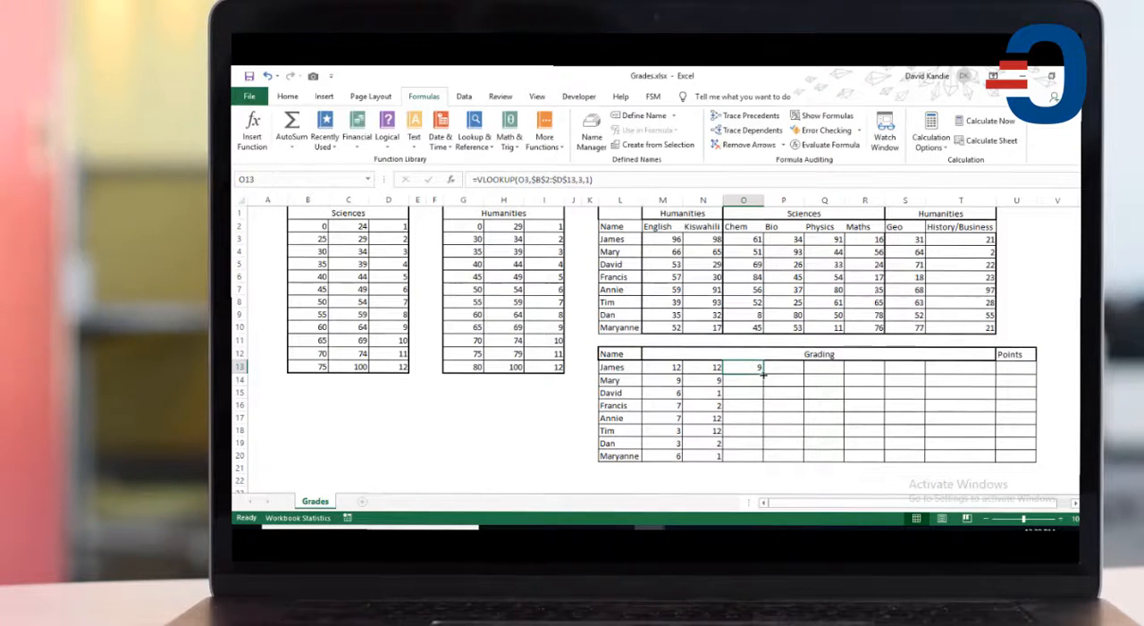
left_click_drag(762, 374, 876, 456)
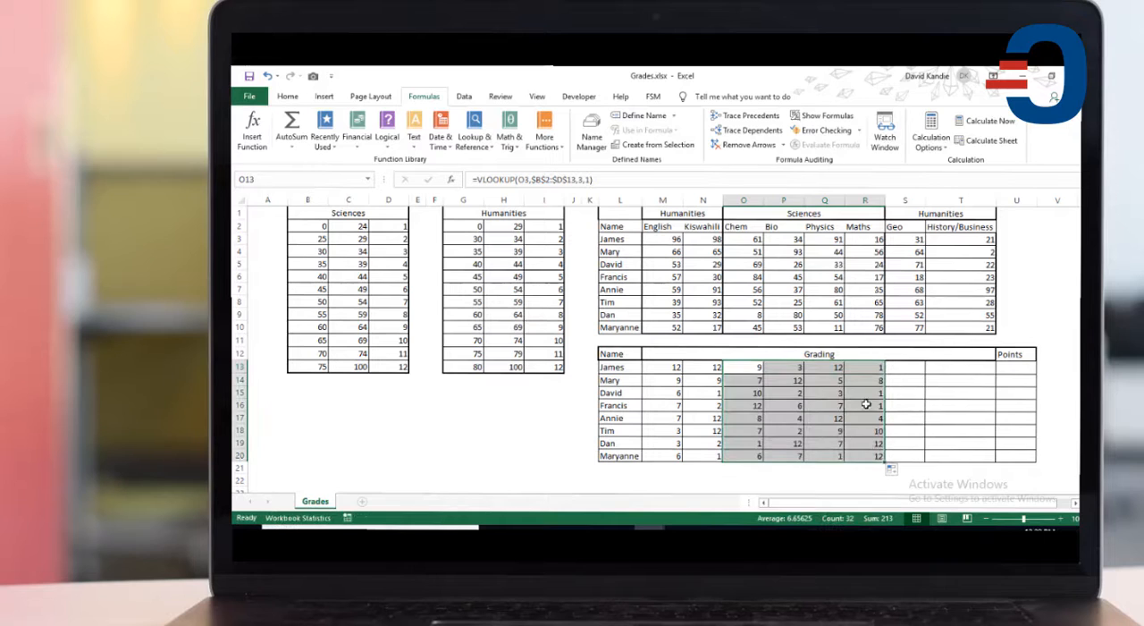
Step: Copy the Humanities VLOOKUP formula from N13 into the first student's Geo grading cell S13
left_click(903, 371)
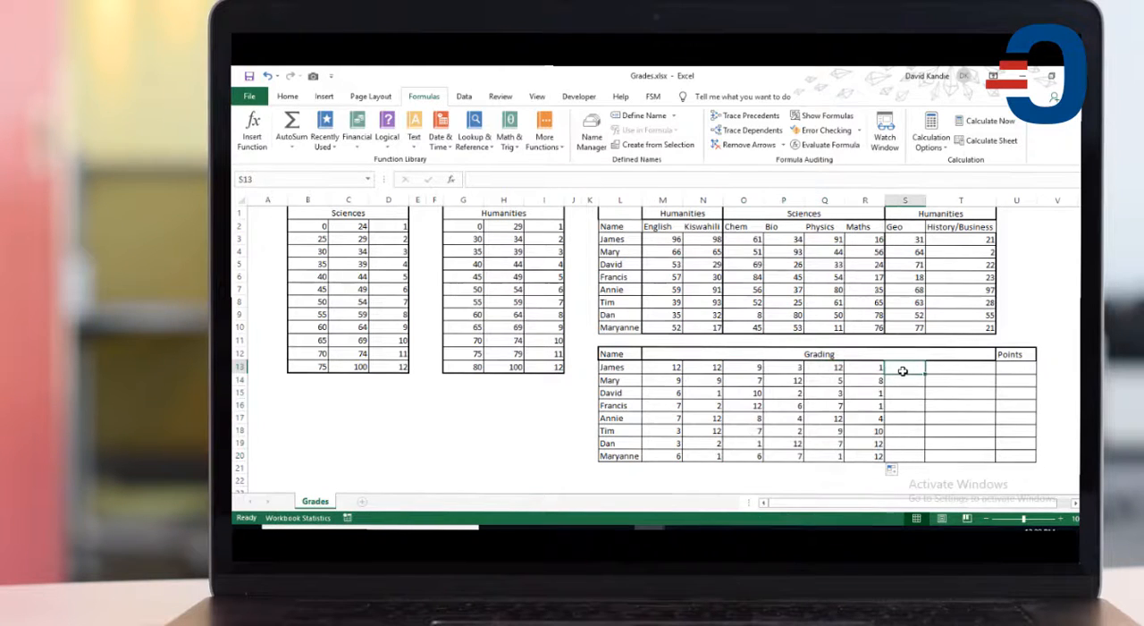
left_click(703, 370)
key("ctrl+c")
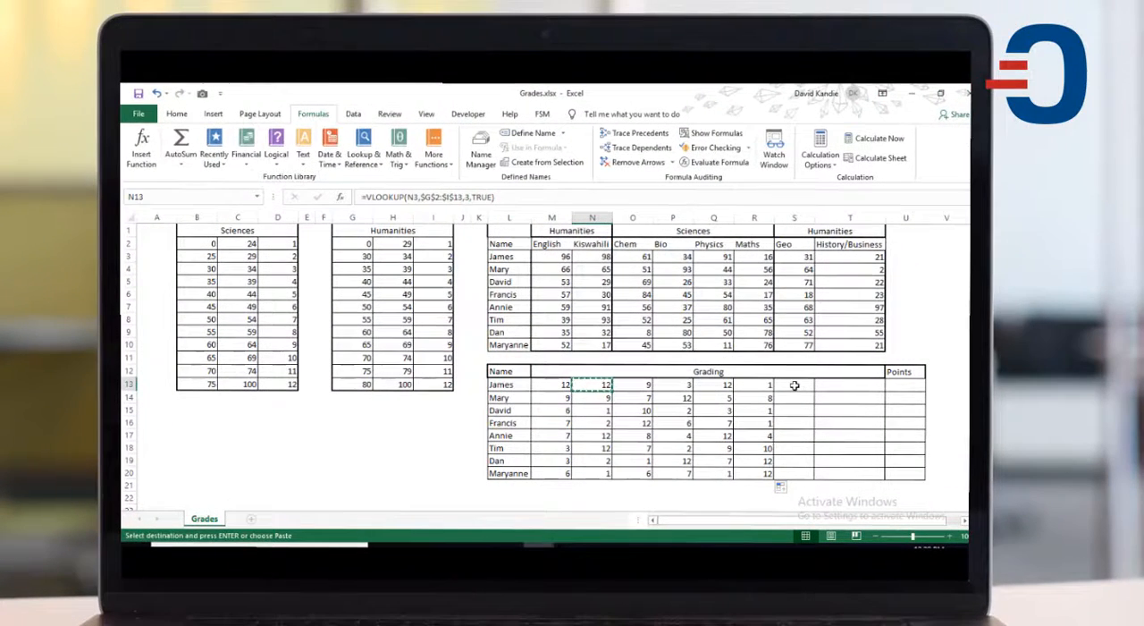
left_click(793, 384)
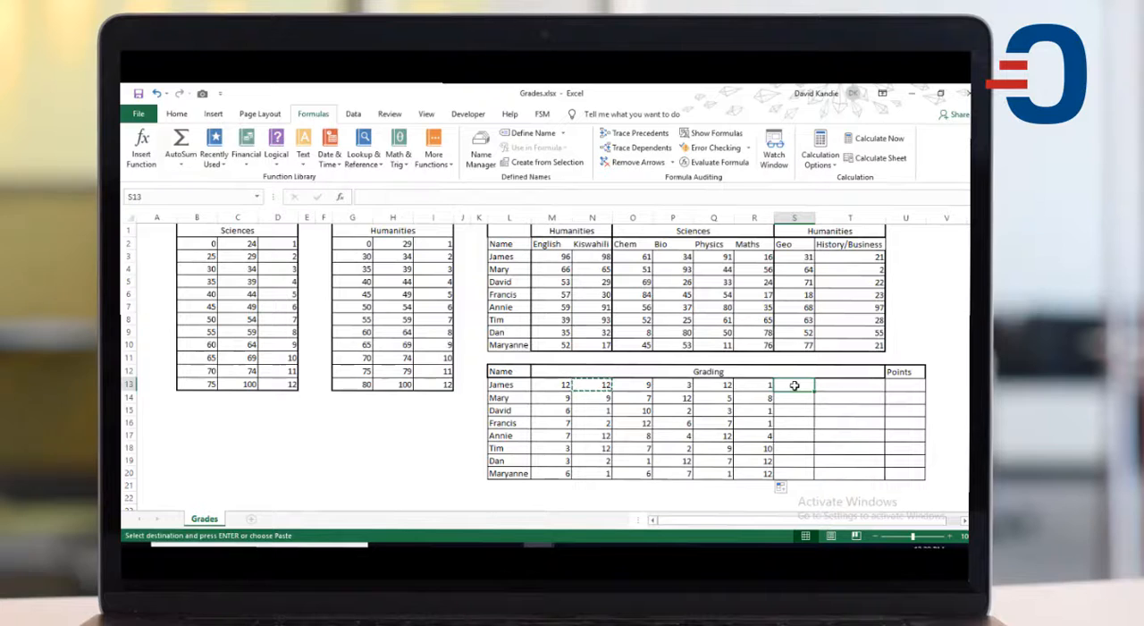
key("ctrl+v")
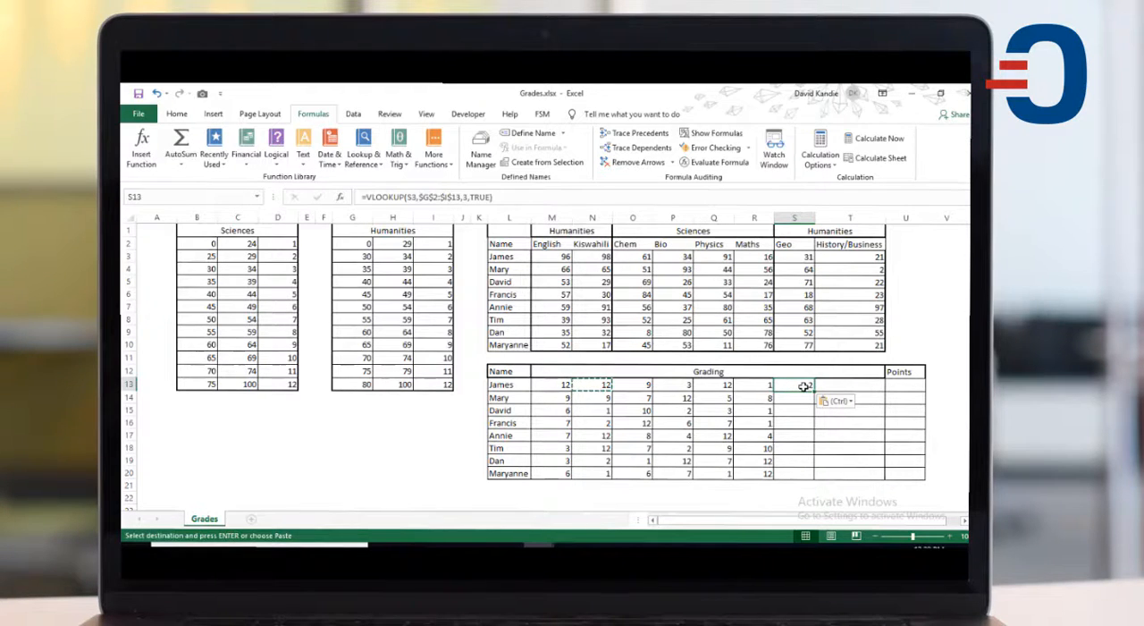
Step: Check the references in the S13 formula and fill it across the Geo and History/Business grading cells S13:T20
double_click(804, 385)
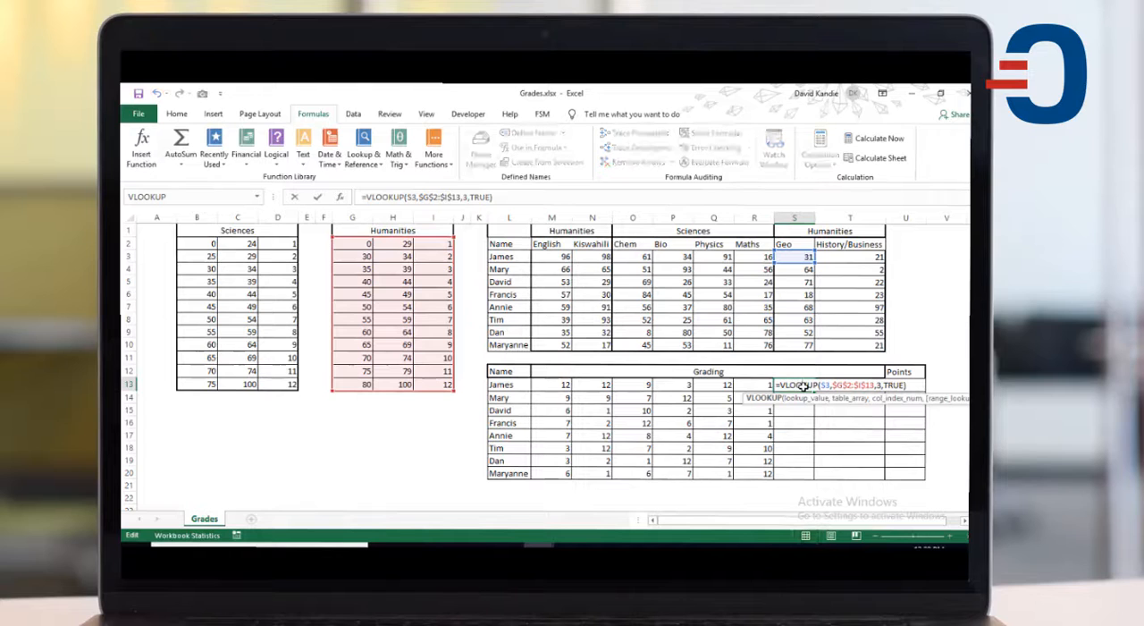
key("Escape")
left_click_drag(814, 390, 901, 491)
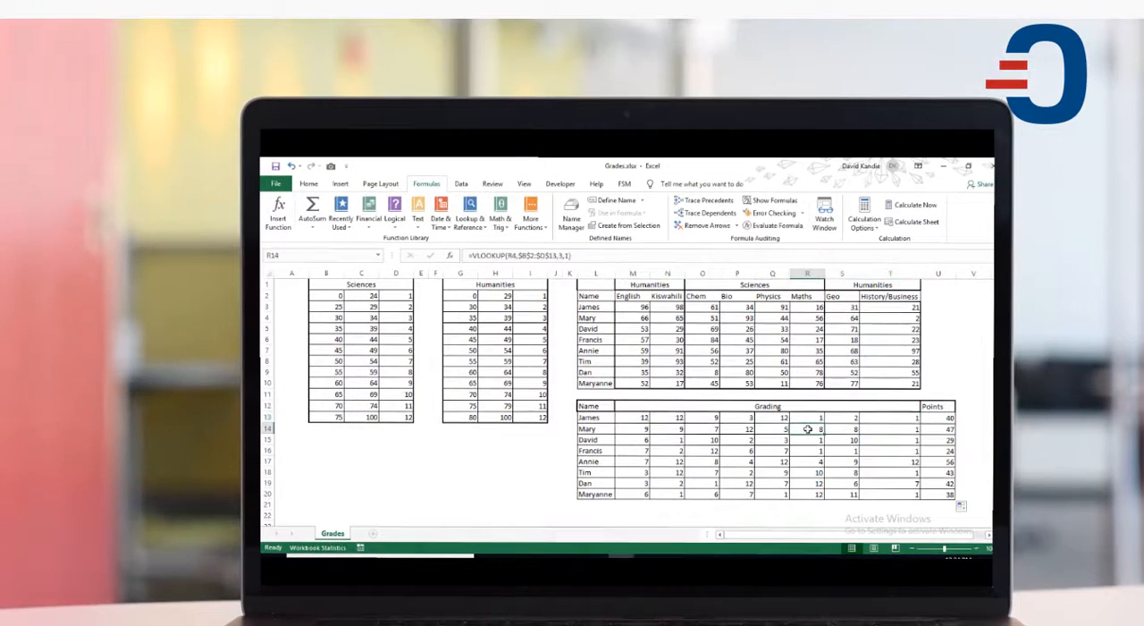